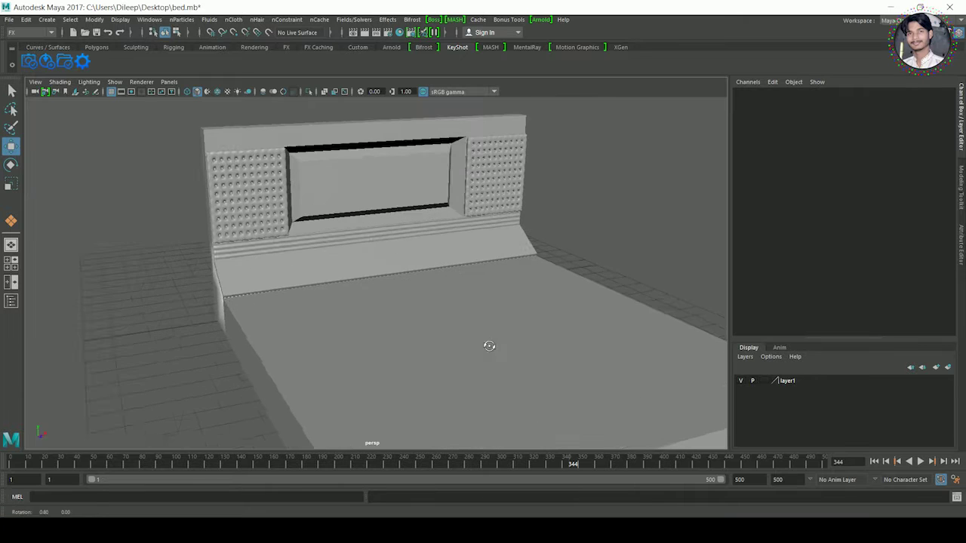
- Hide the bed model's layer and switch to the top view
{"action": "left_click", "coordinate": [741, 381]}
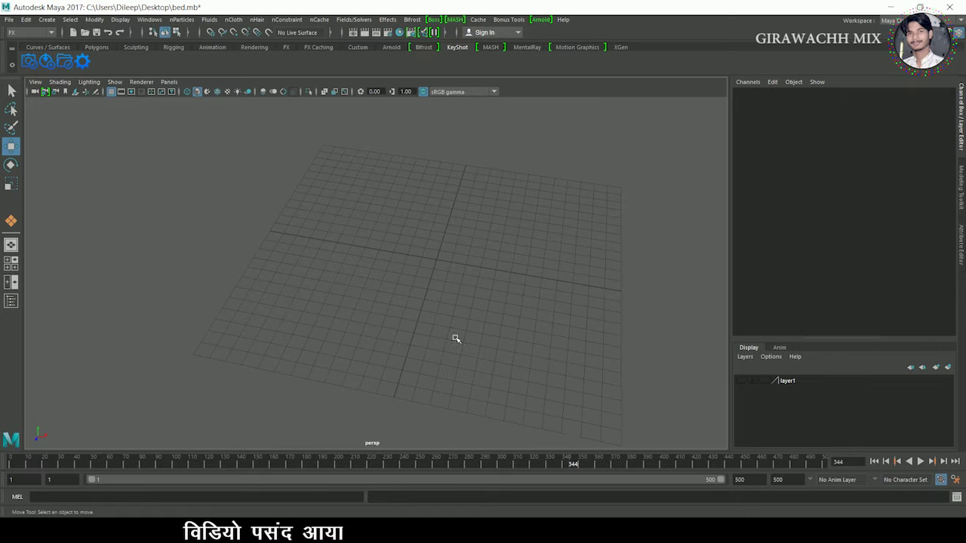
{"action": "mouse_move", "coordinate": [449, 287]}
{"action": "left_mouse_down", "text": "alt"}
{"action": "mouse_move", "coordinate": [405, 282]}
{"action": "mouse_move", "coordinate": [403, 335]}
{"action": "mouse_move", "coordinate": [382, 323]}
{"action": "left_mouse_up", "text": "alt"}
{"action": "key", "text": "space"}
{"action": "key", "text": "space"}
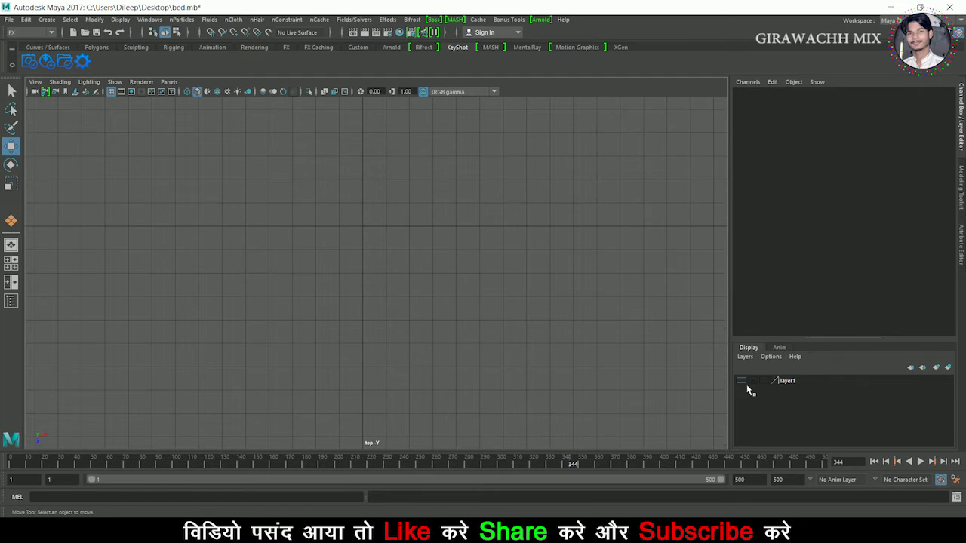
- Draw a polygon cube, pCube2, on the mattress's left side and pull up its height
{"action": "right_click", "coordinate": [338, 237], "text": "shift"}
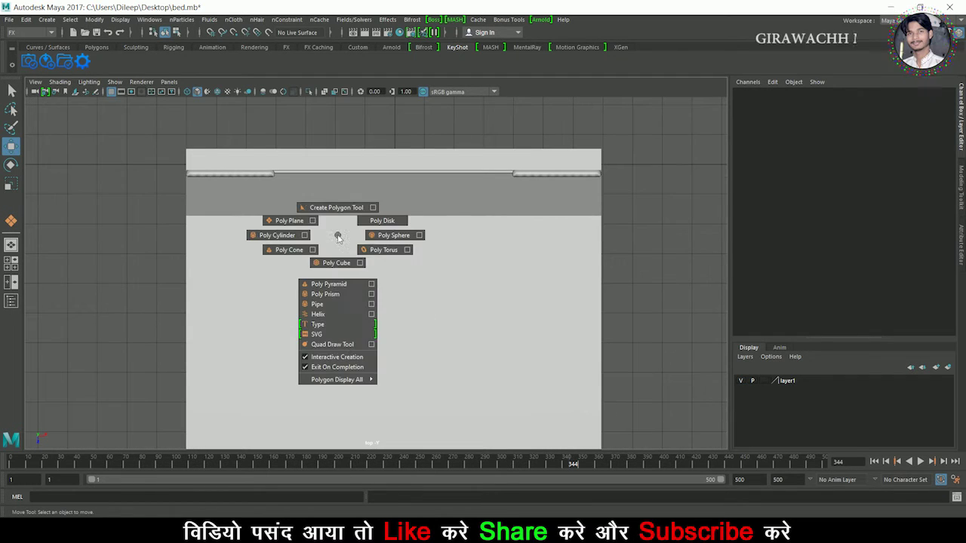
{"action": "left_click", "coordinate": [336, 264]}
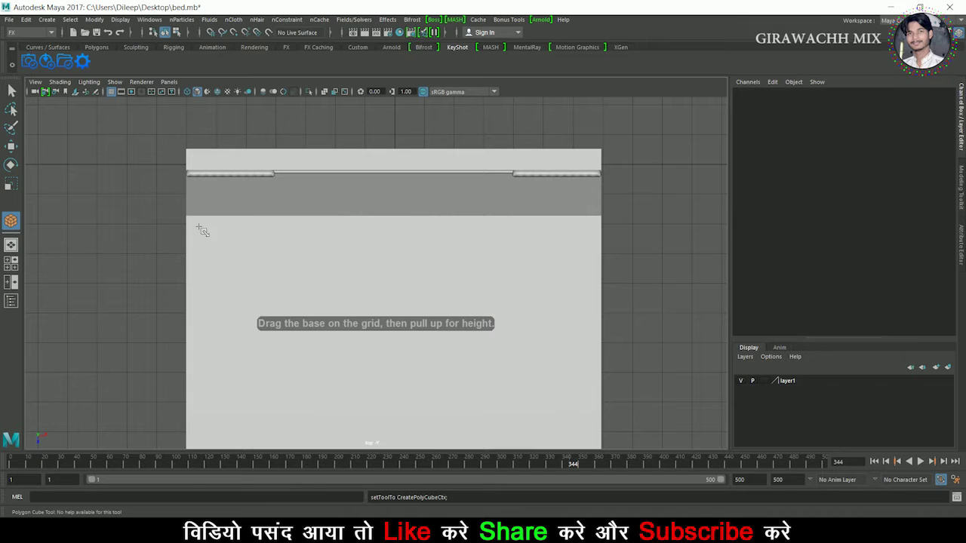
{"action": "left_click_drag", "start_coordinate": [196, 227], "coordinate": [328, 284]}
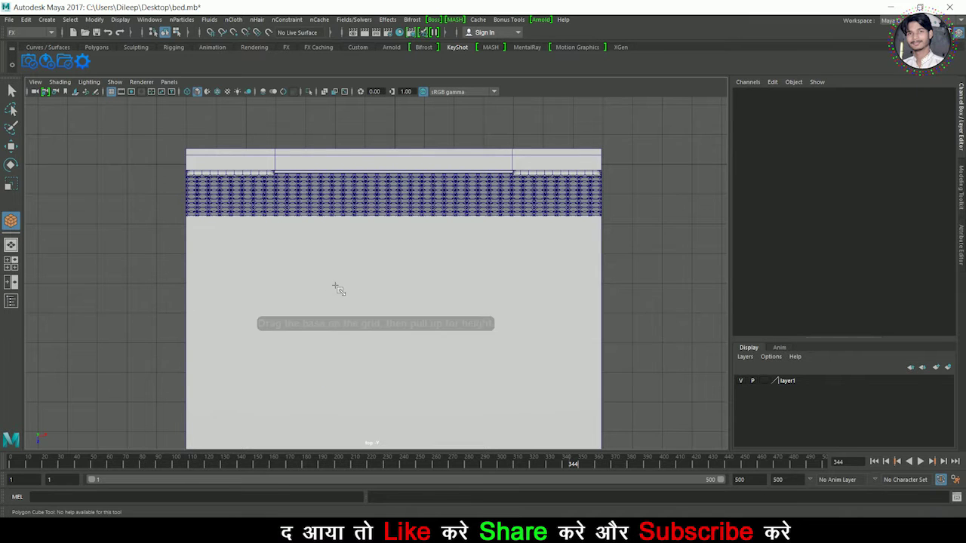
{"action": "left_click_drag", "start_coordinate": [329, 233], "coordinate": [358, 280]}
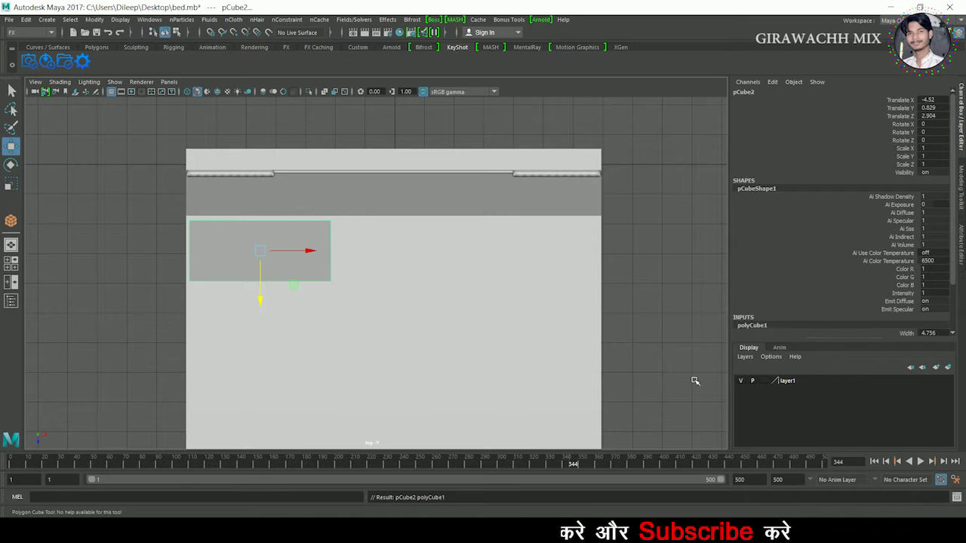
{"action": "left_click", "coordinate": [478, 273]}
- Scale pCube2 to 0.811 in X, 0.028 in Y and 1.085 in Z
{"action": "mouse_move", "coordinate": [478, 274]}
{"action": "left_mouse_down", "text": "alt"}
{"action": "mouse_move", "coordinate": [457, 297]}
{"action": "mouse_move", "coordinate": [483, 243]}
{"action": "left_mouse_up", "text": "alt"}
{"action": "left_click", "coordinate": [336, 384]}
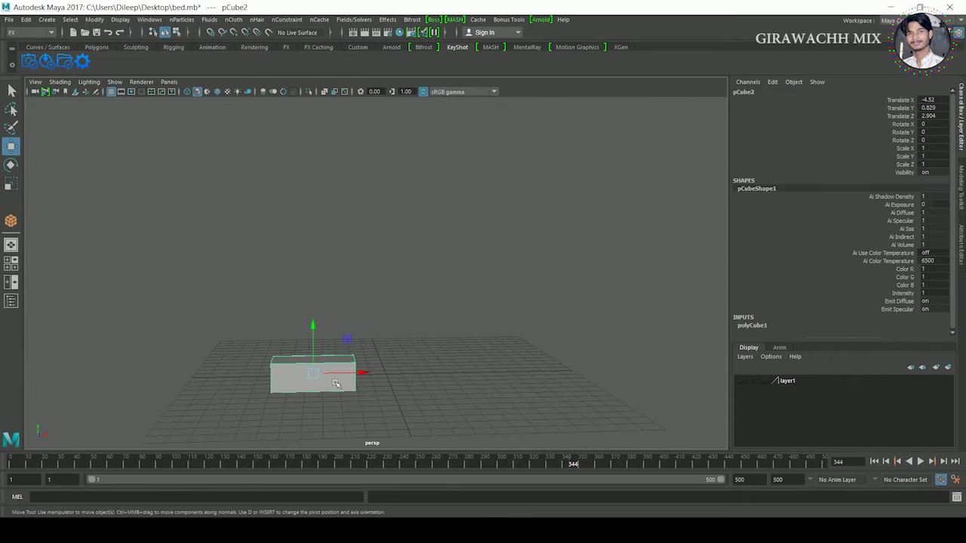
{"action": "key", "text": "f"}
{"action": "key", "text": "r"}
{"action": "left_click_drag", "start_coordinate": [375, 224], "coordinate": [407, 317]}
{"action": "scroll", "coordinate": [407, 302], "scroll_direction": "down", "scroll_amount": 3}
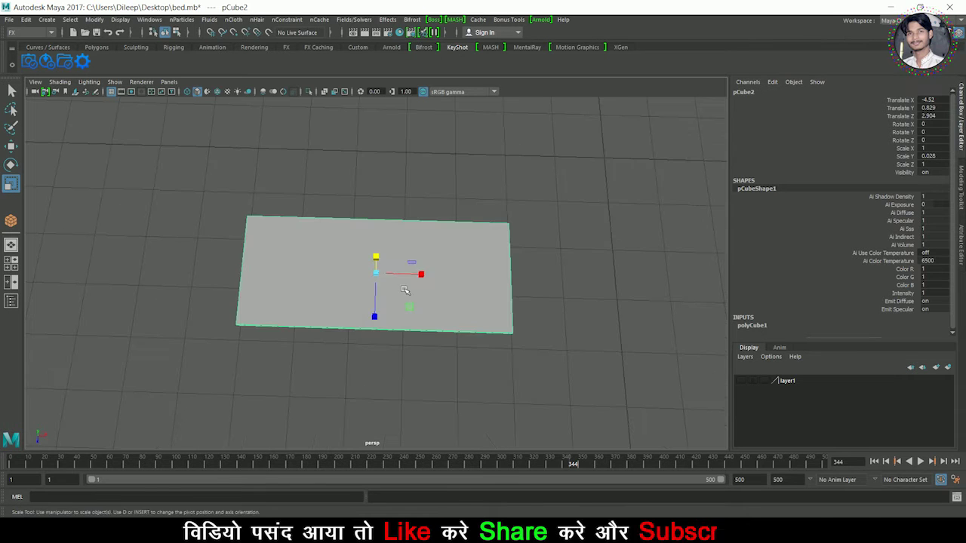
{"action": "left_click_drag", "start_coordinate": [434, 284], "coordinate": [301, 338]}
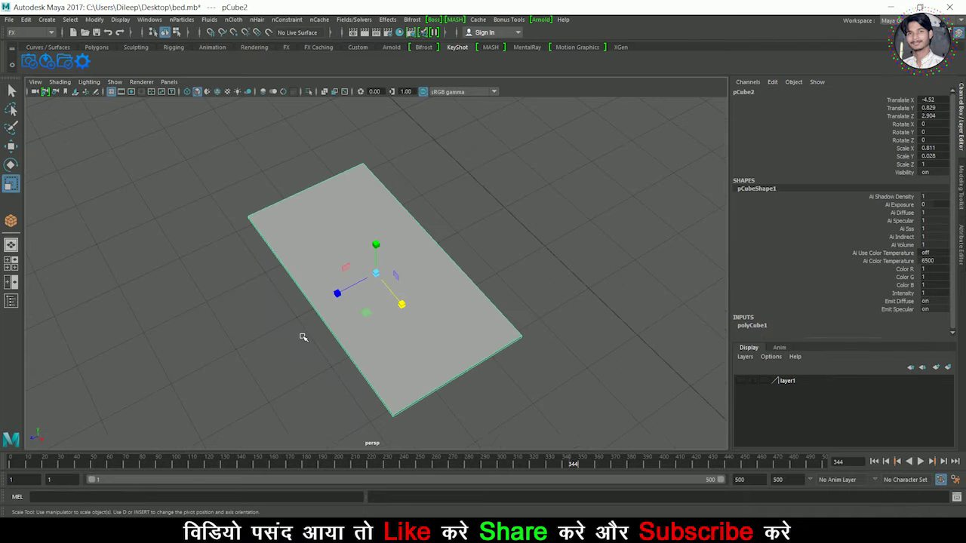
{"action": "mouse_move", "coordinate": [375, 297]}
{"action": "left_mouse_down", "text": "alt"}
{"action": "mouse_move", "coordinate": [406, 299]}
{"action": "mouse_move", "coordinate": [431, 319]}
{"action": "mouse_move", "coordinate": [398, 297]}
{"action": "mouse_move", "coordinate": [422, 294]}
{"action": "left_mouse_up", "text": "alt"}
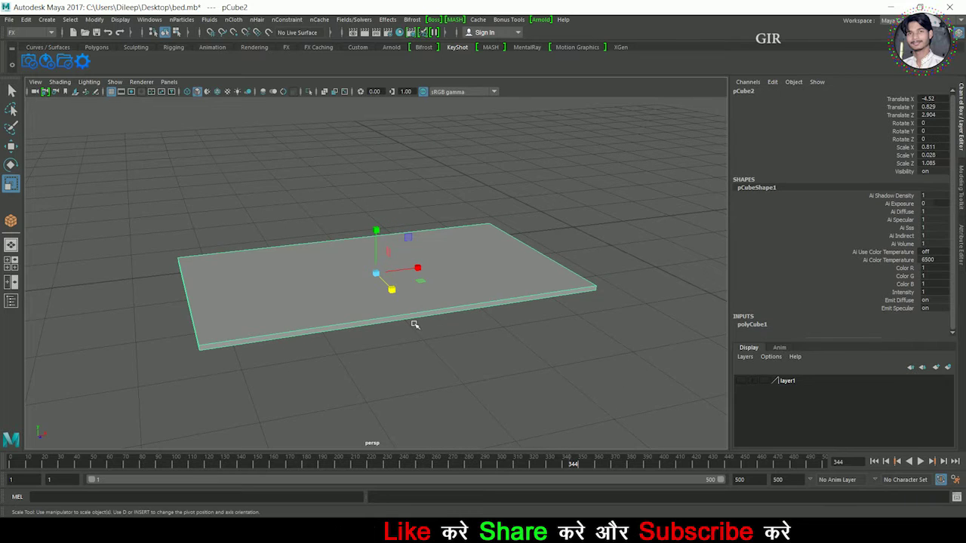
{"action": "scroll", "coordinate": [414, 325], "scroll_direction": "down", "scroll_amount": 5}
{"action": "left_click", "coordinate": [769, 326]}
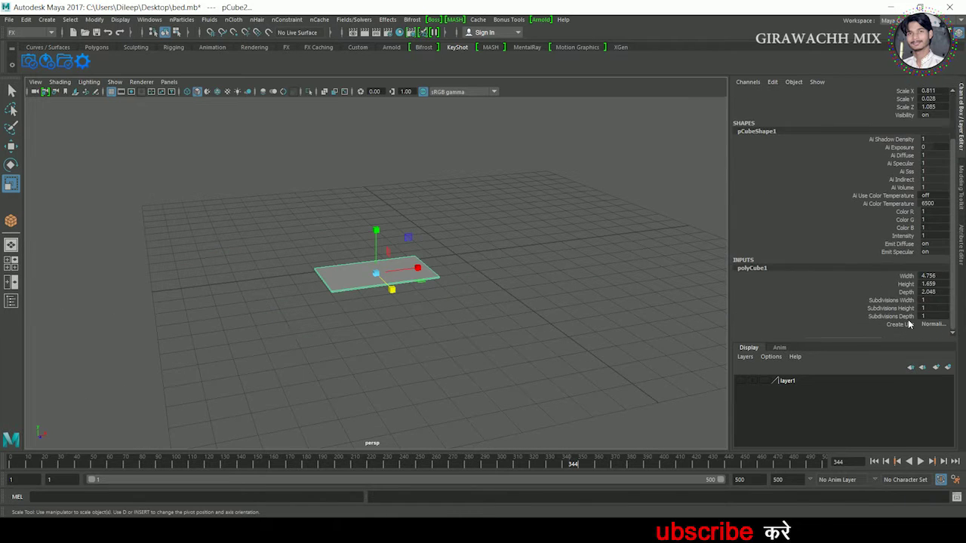
- Set pCube2's subdivisions to 13 width, 13 depth and 2 height
{"action": "left_click", "coordinate": [898, 301]}
{"action": "left_click", "coordinate": [896, 318], "text": "ctrl"}
{"action": "left_click_drag", "start_coordinate": [716, 316], "coordinate": [701, 340], "text": "alt"}
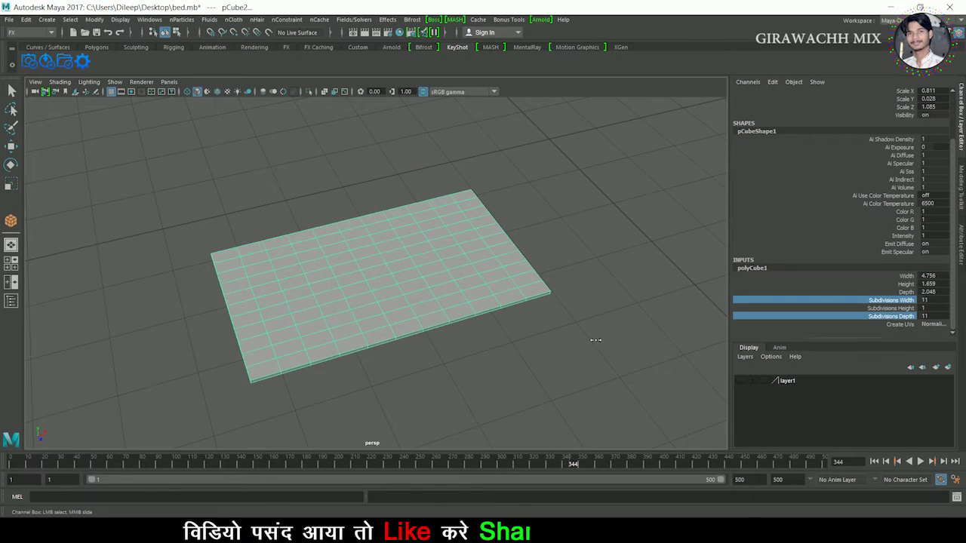
{"action": "middle_click_drag", "start_coordinate": [595, 341], "coordinate": [598, 341]}
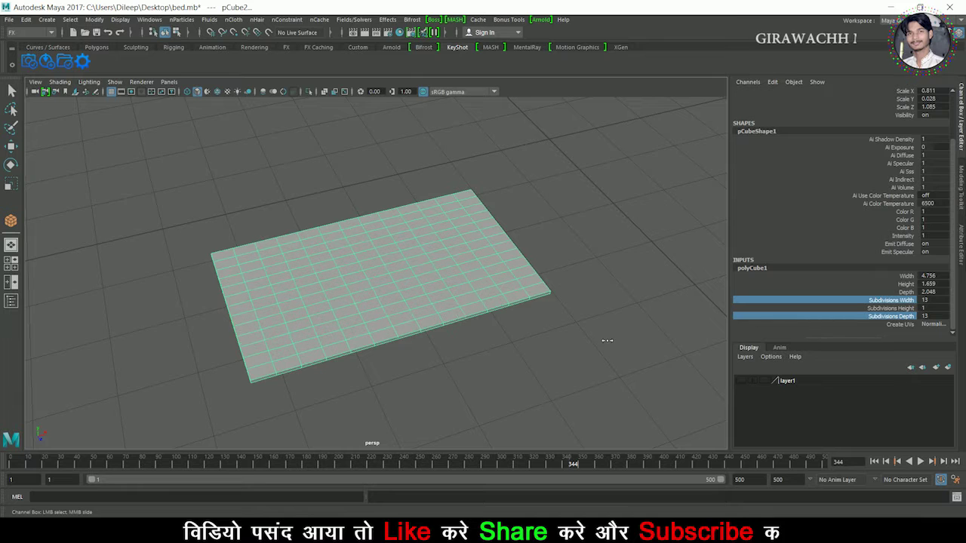
{"action": "scroll", "coordinate": [588, 344], "scroll_direction": "up", "scroll_amount": 5}
{"action": "scroll", "coordinate": [565, 353], "scroll_direction": "down", "scroll_amount": 2}
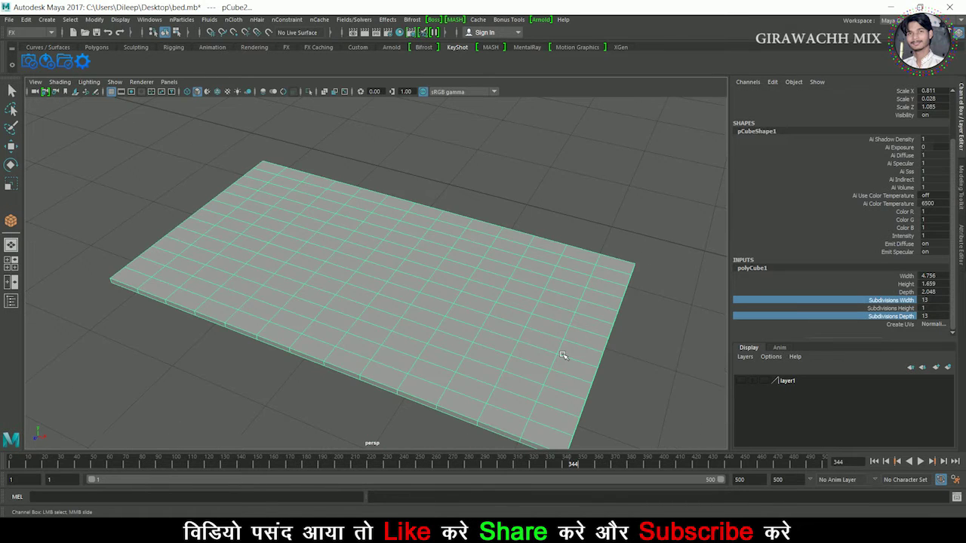
{"action": "left_click", "coordinate": [890, 308]}
{"action": "middle_click_drag", "start_coordinate": [620, 338], "coordinate": [635, 338]}
{"action": "scroll", "coordinate": [633, 339], "scroll_direction": "up", "scroll_amount": 3}
{"action": "scroll", "coordinate": [556, 355], "scroll_direction": "down", "scroll_amount": 5}
{"action": "right_click", "coordinate": [386, 215]}
{"action": "left_click", "coordinate": [528, 247]}
- Create a large polygon plane, pPlane1, across the grid as the ground
{"action": "key", "text": "r"}
{"action": "left_click_drag", "start_coordinate": [528, 247], "coordinate": [524, 273], "text": "alt"}
{"action": "right_click_drag", "start_coordinate": [526, 237], "coordinate": [398, 229], "text": "shift"}
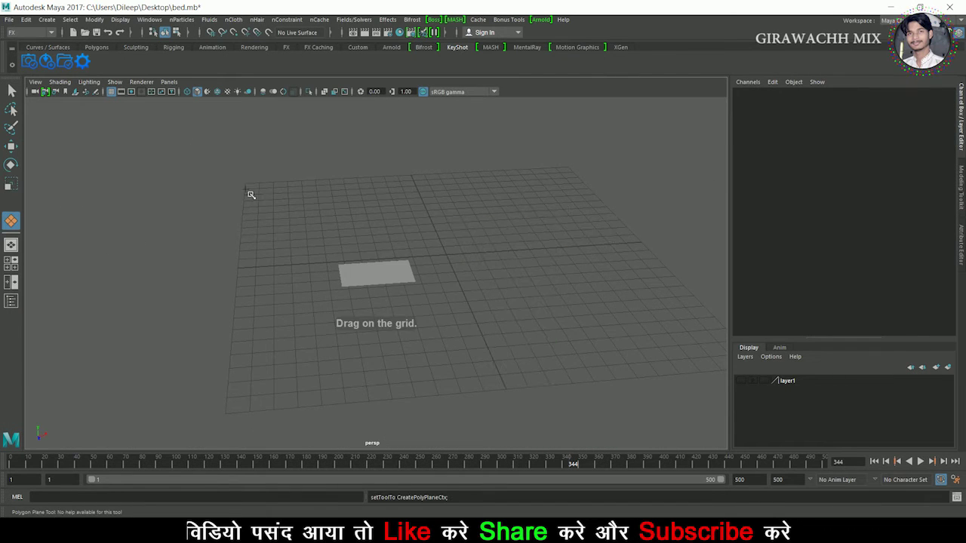
{"action": "left_click_drag", "start_coordinate": [251, 195], "coordinate": [769, 375]}
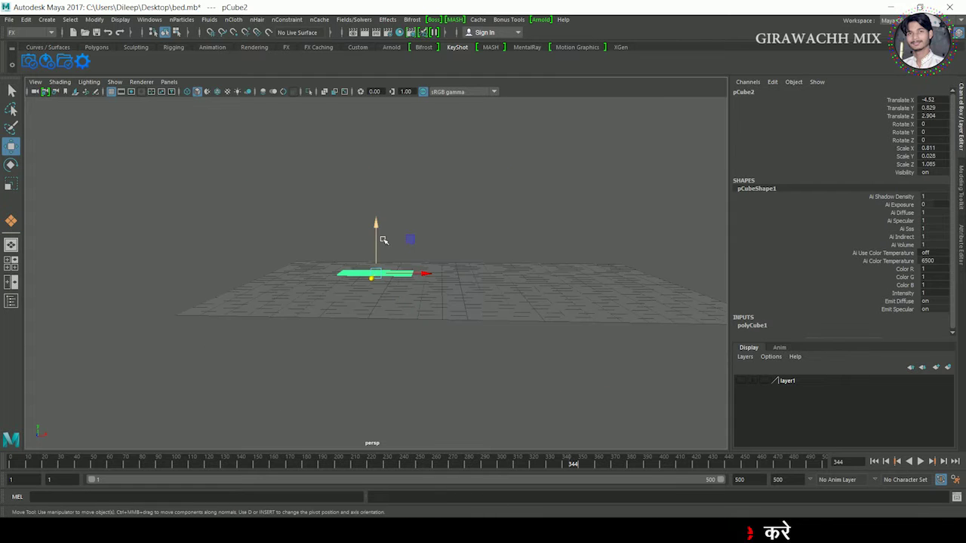
- Raise pCube2 to Translate Y 5.194 and set the playback end time to 500
{"action": "left_click_drag", "start_coordinate": [383, 240], "coordinate": [384, 181]}
{"action": "mouse_move", "coordinate": [513, 280]}
{"action": "left_mouse_down", "text": "alt"}
{"action": "mouse_move", "coordinate": [449, 245]}
{"action": "mouse_move", "coordinate": [705, 442]}
{"action": "left_mouse_up", "text": "alt"}
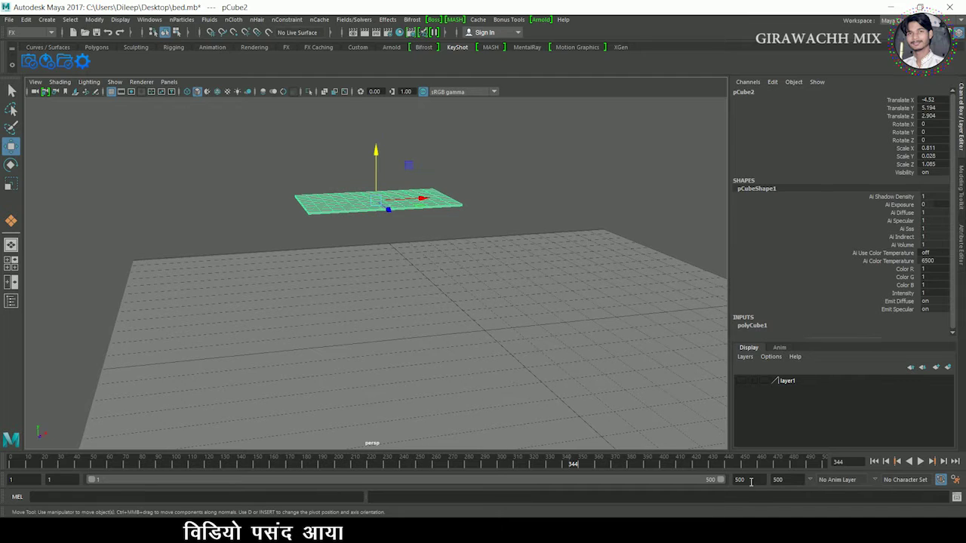
{"action": "key", "text": "Return"}
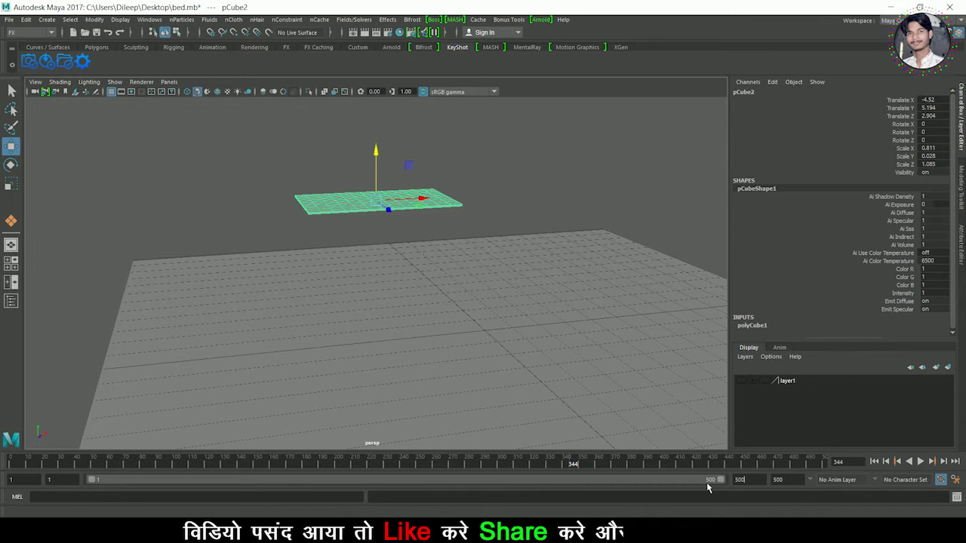
- Switch to the FX menu set and turn the slab pCube2 into nCloth
{"action": "left_click", "coordinate": [517, 183]}
{"action": "left_click_drag", "start_coordinate": [475, 172], "coordinate": [442, 209]}
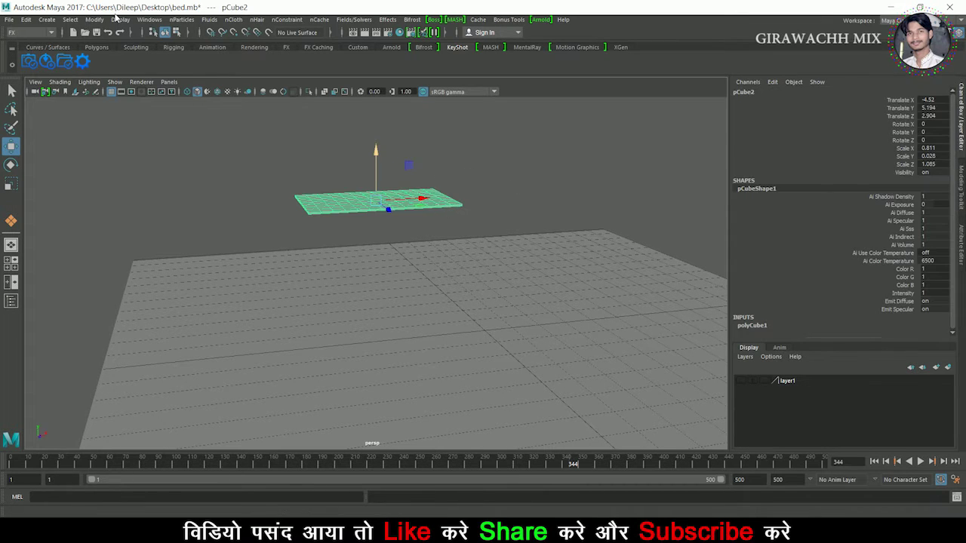
{"action": "left_click", "coordinate": [47, 32]}
{"action": "left_click", "coordinate": [33, 74]}
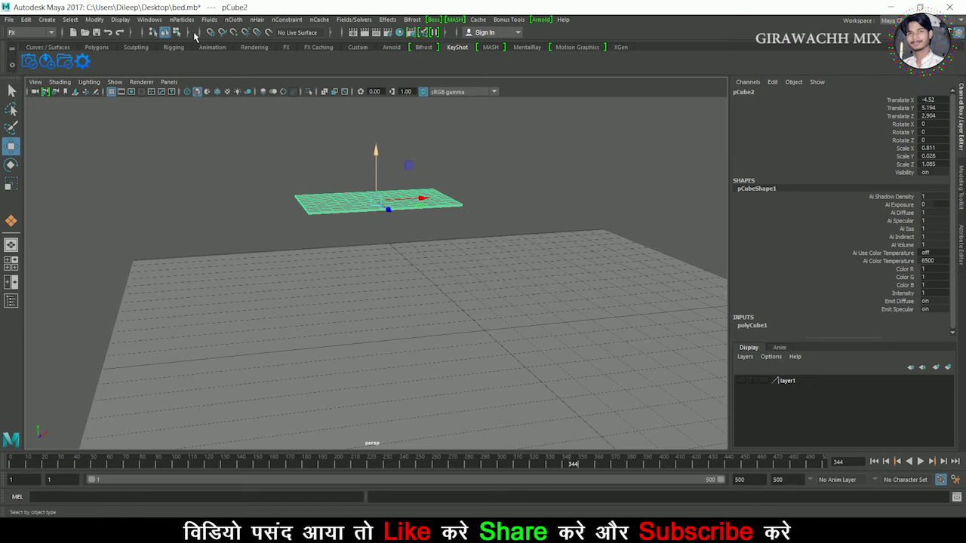
{"action": "left_click", "coordinate": [233, 19]}
{"action": "left_click", "coordinate": [253, 64]}
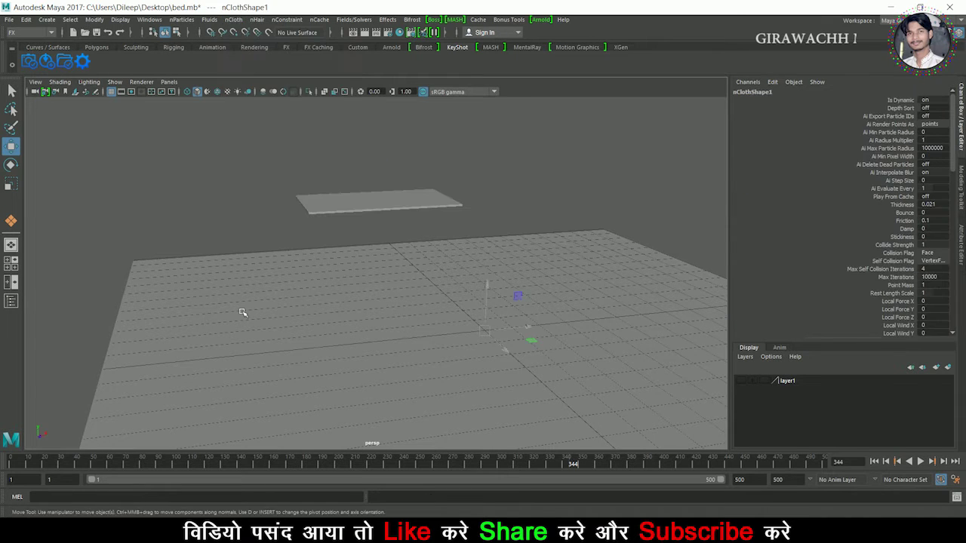
- Make the ground plane a passive collider
{"action": "left_click", "coordinate": [242, 311]}
{"action": "left_click", "coordinate": [242, 22]}
{"action": "left_click", "coordinate": [249, 51]}
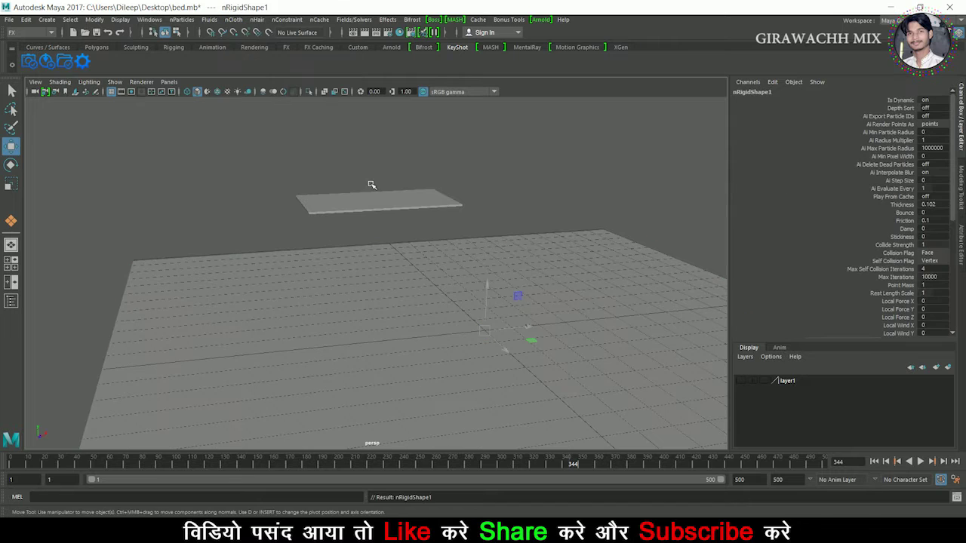
- Review the cloth slab's simulation attributes and start the simulation
{"action": "left_click", "coordinate": [372, 198]}
{"action": "left_click", "coordinate": [835, 322]}
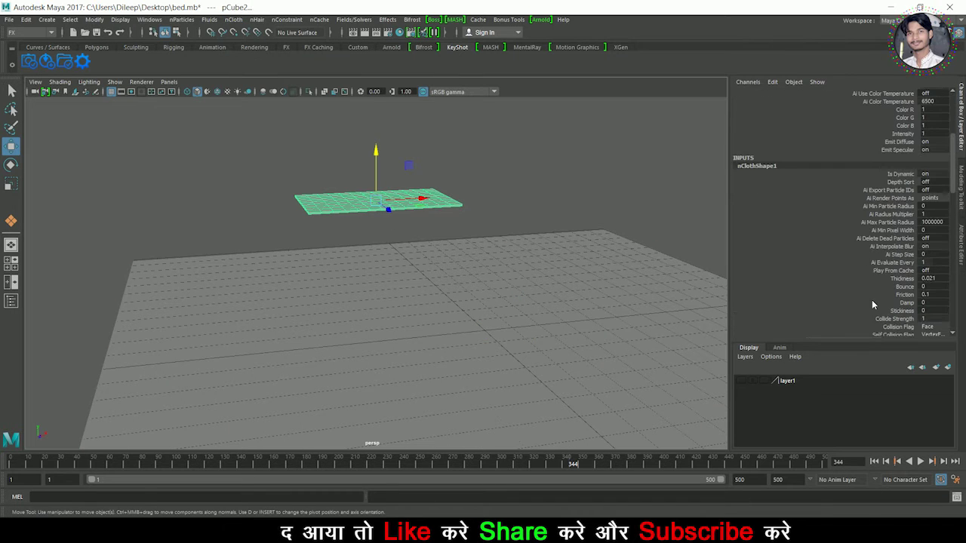
{"action": "scroll", "coordinate": [871, 300], "scroll_direction": "down", "scroll_amount": 5}
{"action": "scroll", "coordinate": [937, 310], "scroll_direction": "down", "scroll_amount": 2}
{"action": "scroll", "coordinate": [937, 310], "scroll_direction": "down", "scroll_amount": 3}
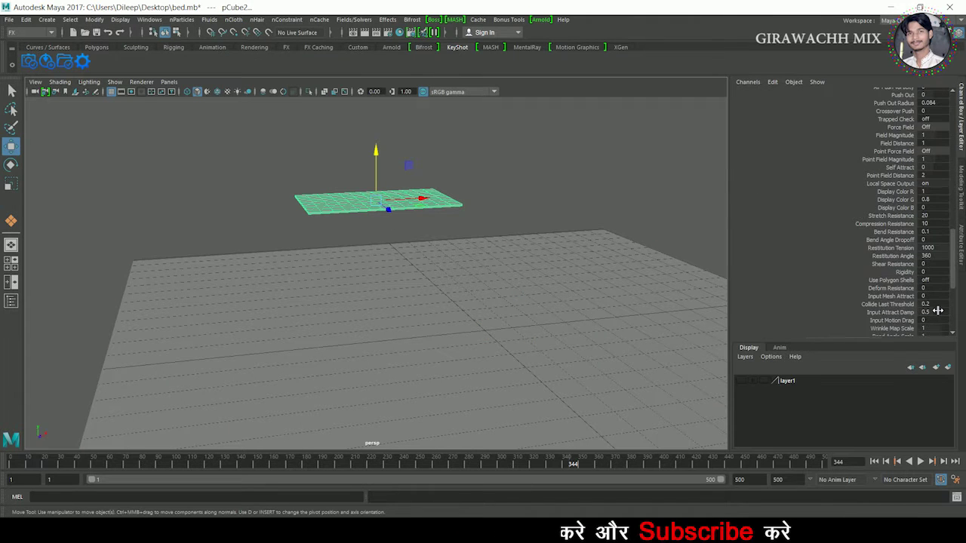
{"action": "scroll", "coordinate": [936, 277], "scroll_direction": "down", "scroll_amount": 2}
{"action": "scroll", "coordinate": [937, 277], "scroll_direction": "down", "scroll_amount": 2}
{"action": "scroll", "coordinate": [937, 291], "scroll_direction": "down", "scroll_amount": 2}
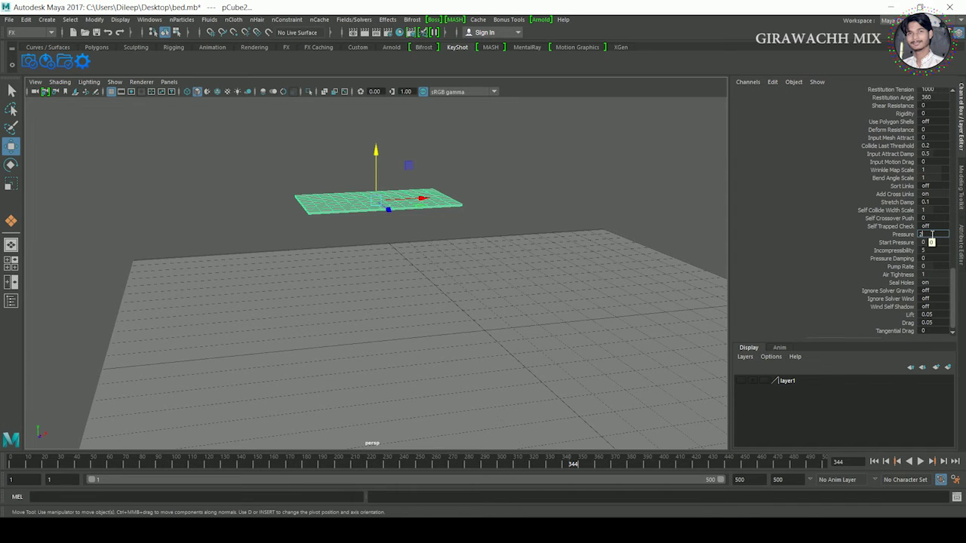
{"action": "left_click", "coordinate": [921, 461]}
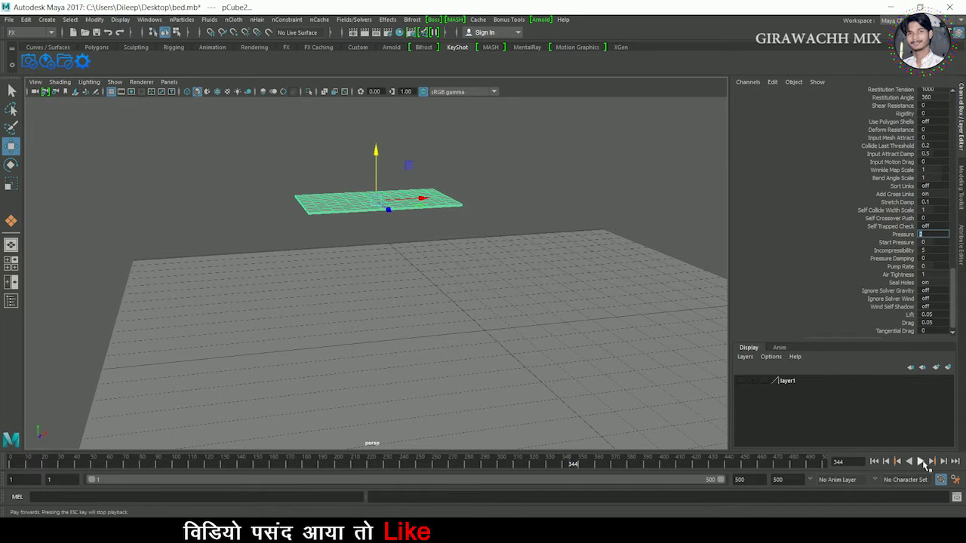
- Rewind and replay the cloth simulation, stopping at frame 163
{"action": "left_click", "coordinate": [920, 461]}
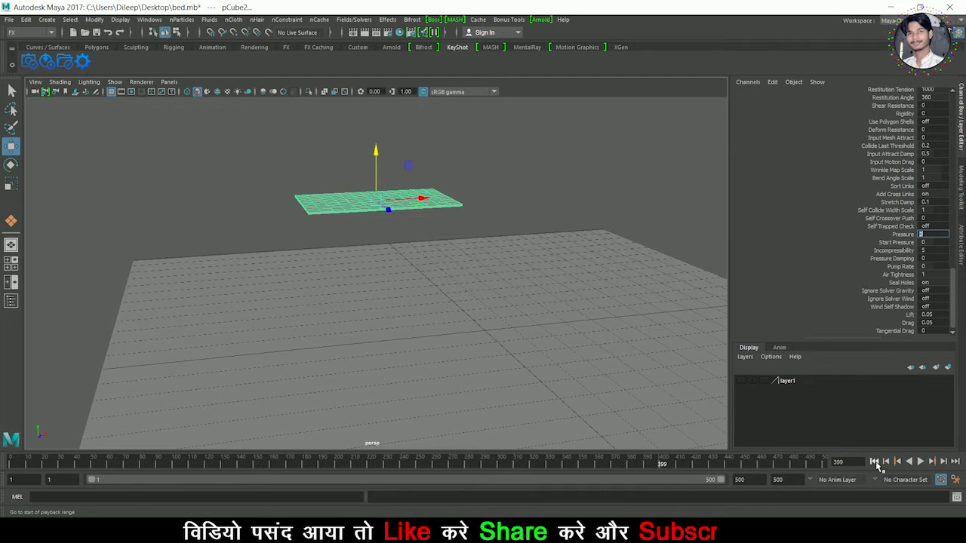
{"action": "left_click", "coordinate": [874, 461]}
{"action": "left_click", "coordinate": [547, 201]}
{"action": "left_click", "coordinate": [441, 206]}
{"action": "left_click", "coordinate": [920, 461]}
{"action": "left_click", "coordinate": [922, 462]}
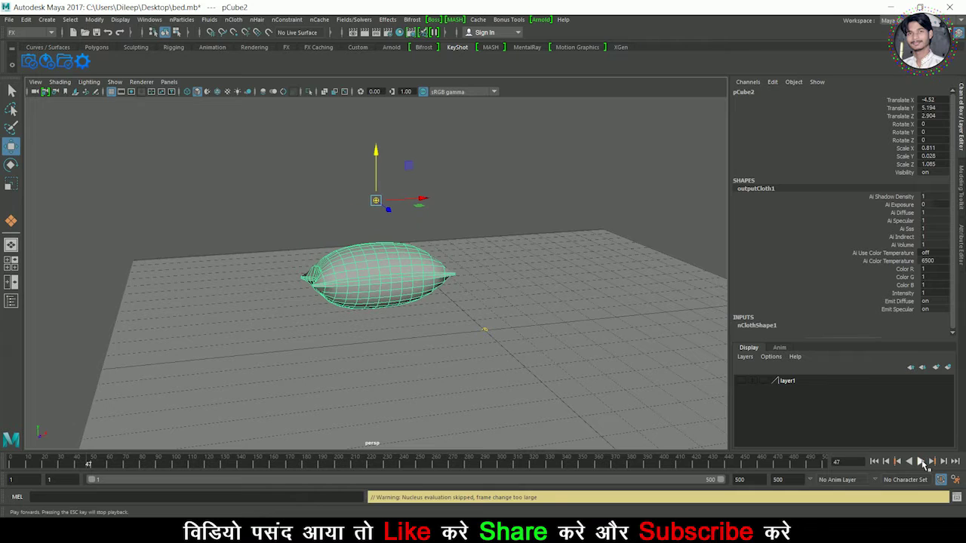
{"action": "left_click", "coordinate": [920, 461]}
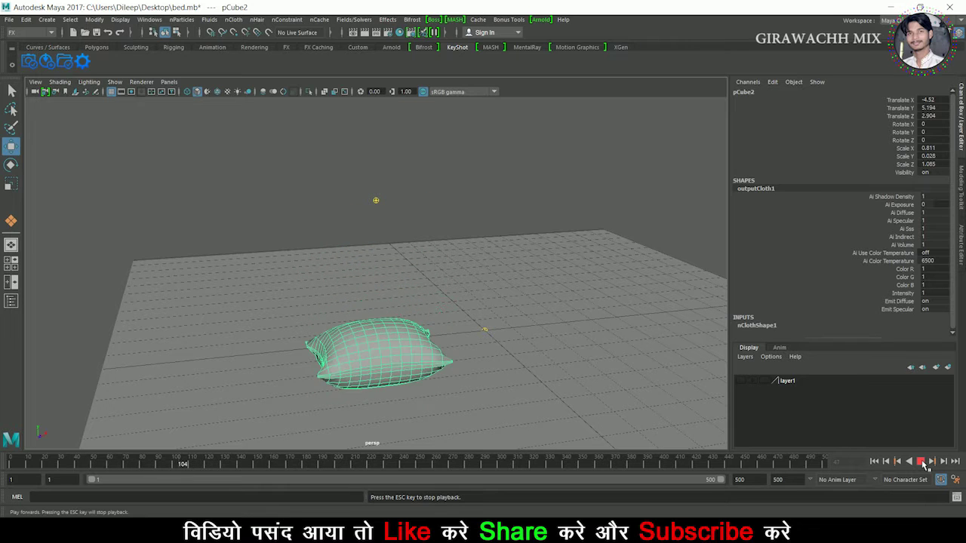
{"action": "left_click", "coordinate": [921, 461]}
{"action": "mouse_move", "coordinate": [528, 340]}
{"action": "left_mouse_down", "text": "alt"}
{"action": "mouse_move", "coordinate": [611, 392]}
{"action": "mouse_move", "coordinate": [446, 415]}
{"action": "mouse_move", "coordinate": [422, 408]}
{"action": "mouse_move", "coordinate": [448, 400]}
{"action": "mouse_move", "coordinate": [531, 328]}
{"action": "left_mouse_up", "text": "alt"}
- Turn on smooth preview and run the simulation to frame 255 so the pillow settles
{"action": "key", "text": "3"}
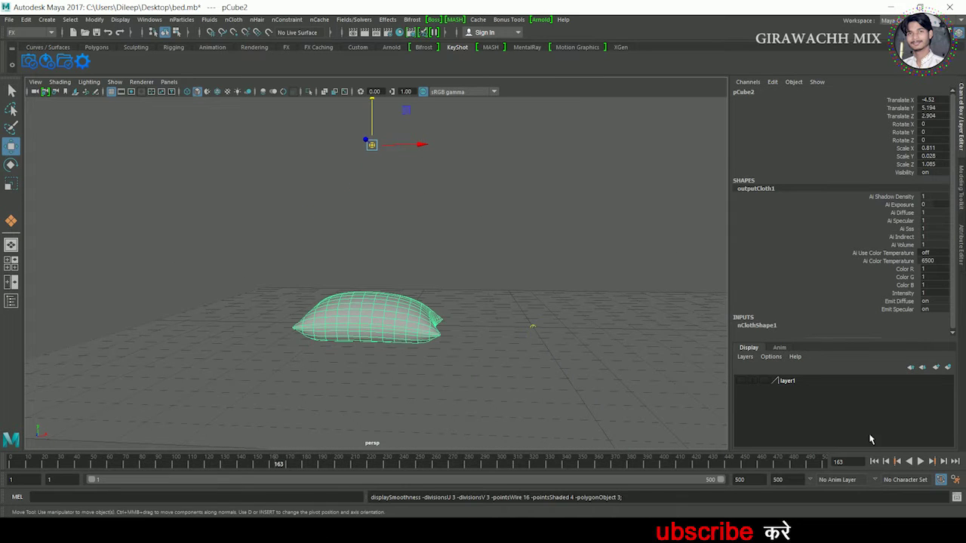
{"action": "left_click", "coordinate": [921, 462]}
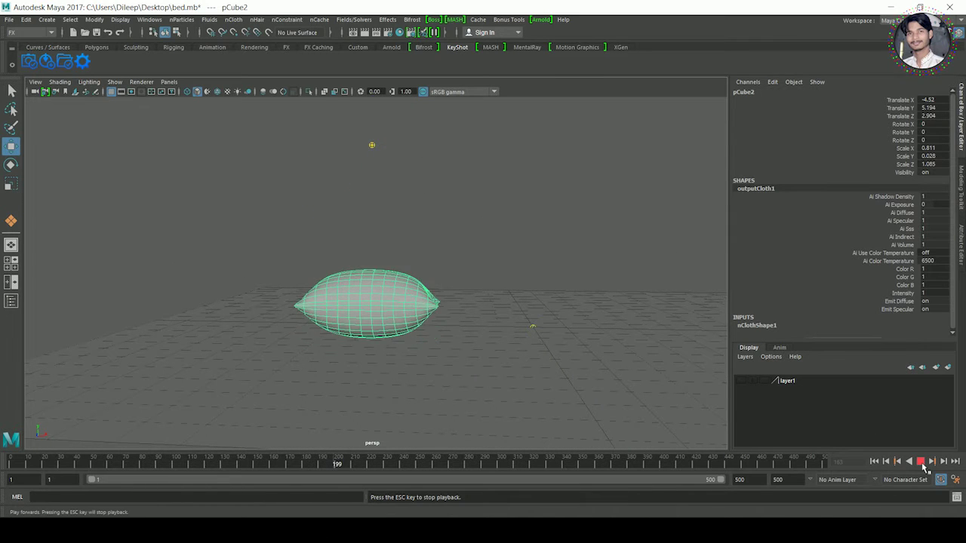
{"action": "left_click", "coordinate": [921, 463]}
{"action": "mouse_move", "coordinate": [377, 408]}
{"action": "left_mouse_down", "text": "alt"}
{"action": "mouse_move", "coordinate": [305, 397]}
{"action": "mouse_move", "coordinate": [475, 377]}
{"action": "mouse_move", "coordinate": [424, 371]}
{"action": "mouse_move", "coordinate": [360, 386]}
{"action": "mouse_move", "coordinate": [390, 339]}
{"action": "left_mouse_up", "text": "alt"}
{"action": "right_click_drag", "start_coordinate": [392, 198], "coordinate": [537, 151]}
{"action": "left_click", "coordinate": [528, 240]}
{"action": "left_click_drag", "start_coordinate": [627, 194], "coordinate": [201, 431]}
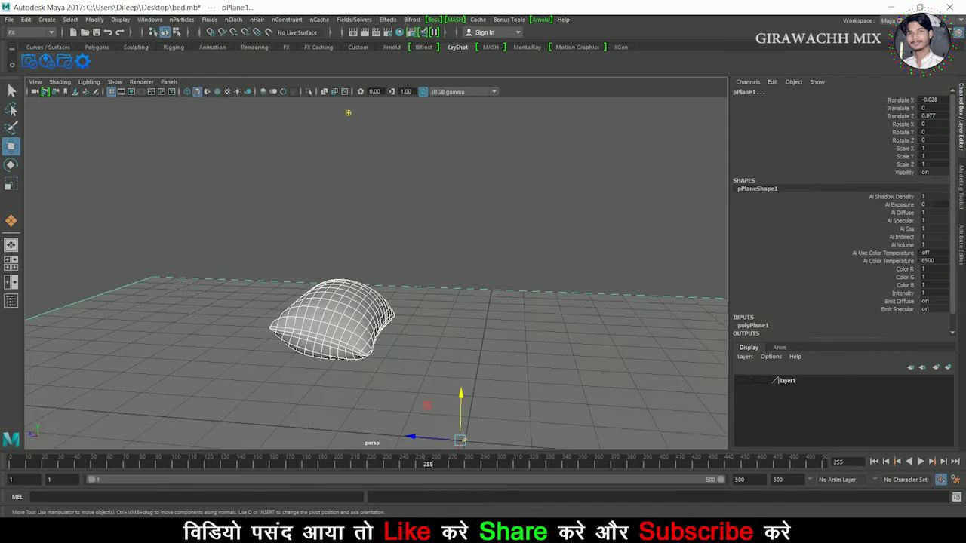
- Delete the settled pillow's simulation history by type
{"action": "left_click", "coordinate": [475, 355]}
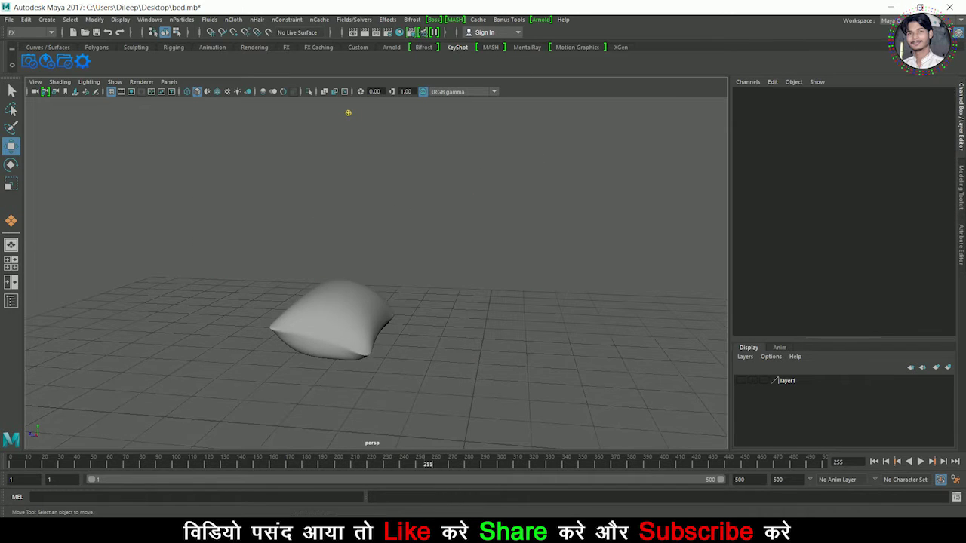
{"action": "left_click", "coordinate": [383, 336]}
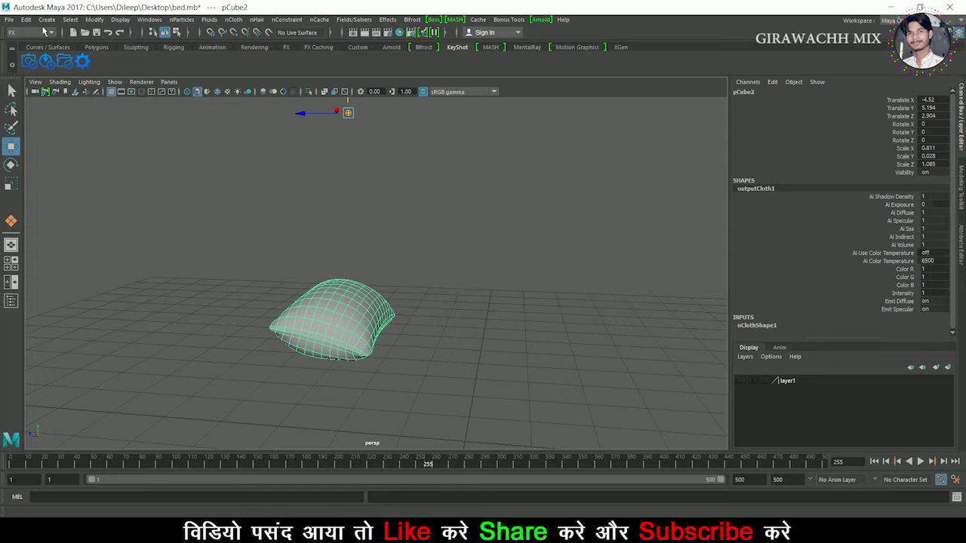
{"action": "left_click", "coordinate": [25, 20]}
{"action": "left_click", "coordinate": [189, 144]}
{"action": "left_click", "coordinate": [378, 272]}
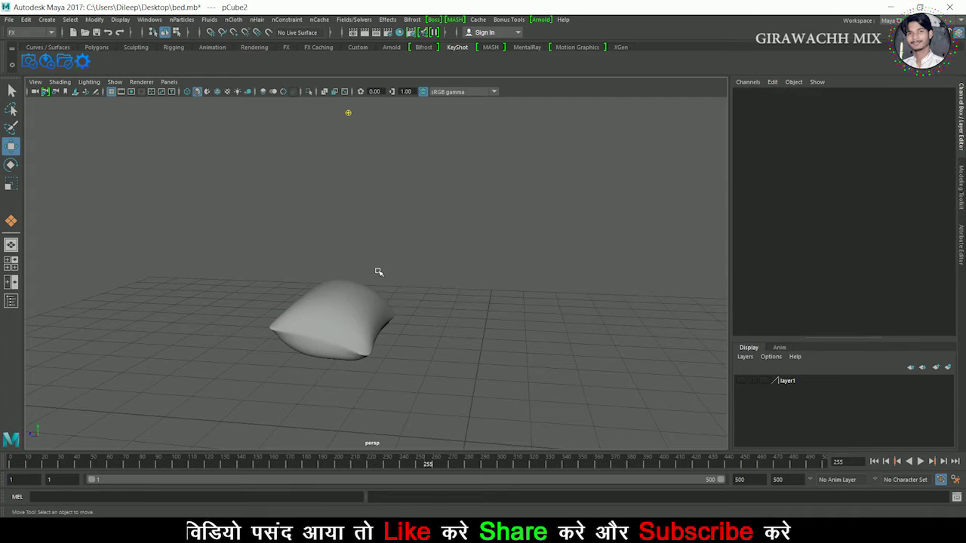
- Delete the leftover simulated copy and center the remaining pillow's pivot
{"action": "left_click", "coordinate": [380, 345]}
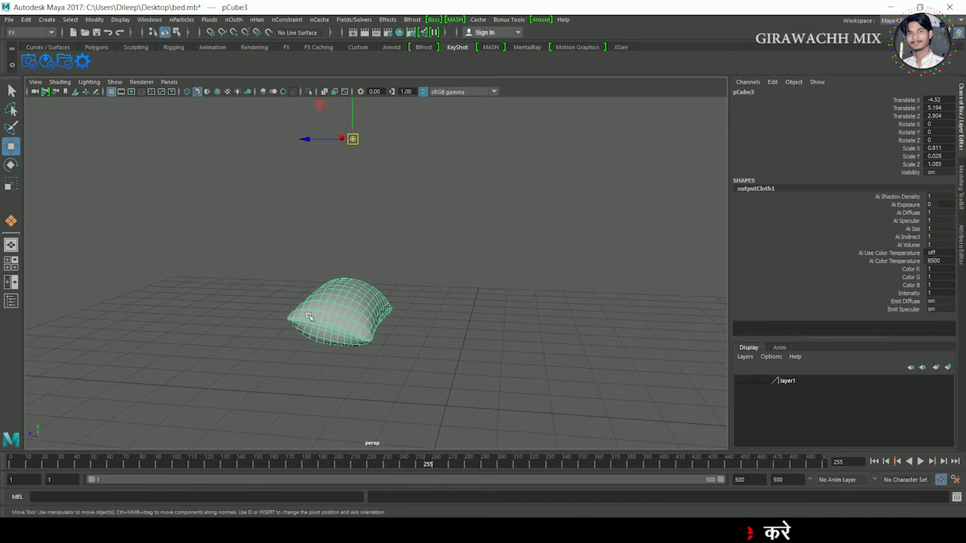
{"action": "scroll", "coordinate": [303, 319], "scroll_direction": "down", "scroll_amount": 4}
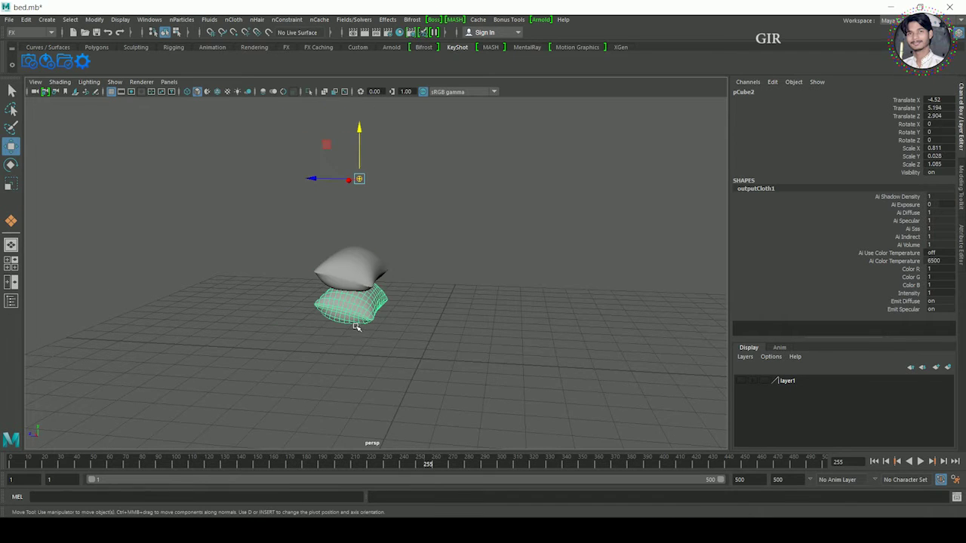
{"action": "key", "text": "Delete"}
{"action": "left_click", "coordinate": [354, 280]}
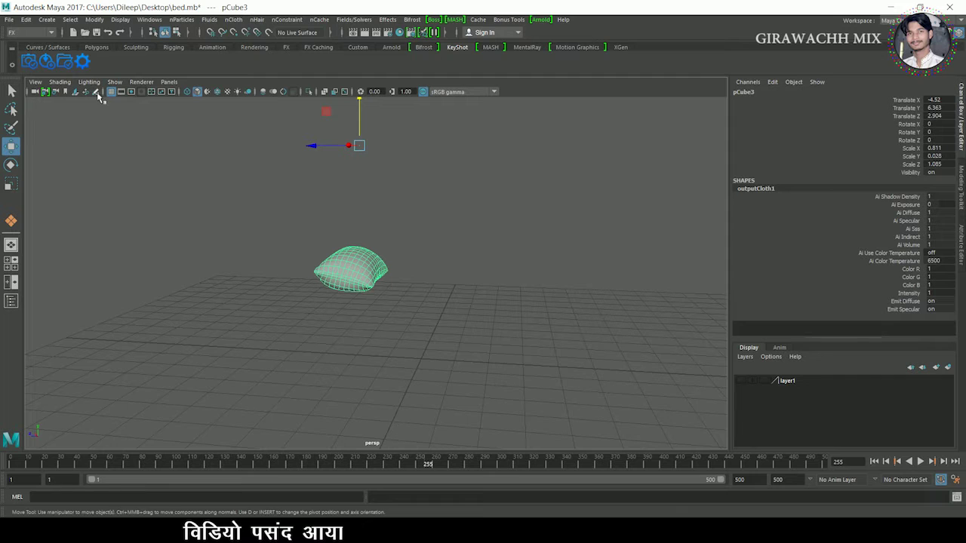
{"action": "left_click", "coordinate": [95, 20]}
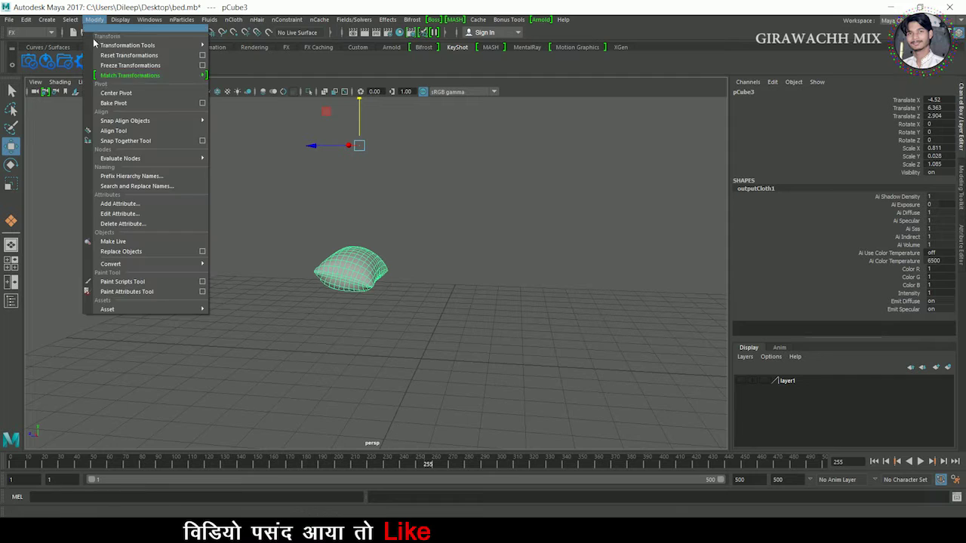
{"action": "left_click", "coordinate": [113, 94]}
- Show the bed layer again and lower the pillow onto the mattress
{"action": "left_click_drag", "start_coordinate": [356, 230], "coordinate": [358, 181]}
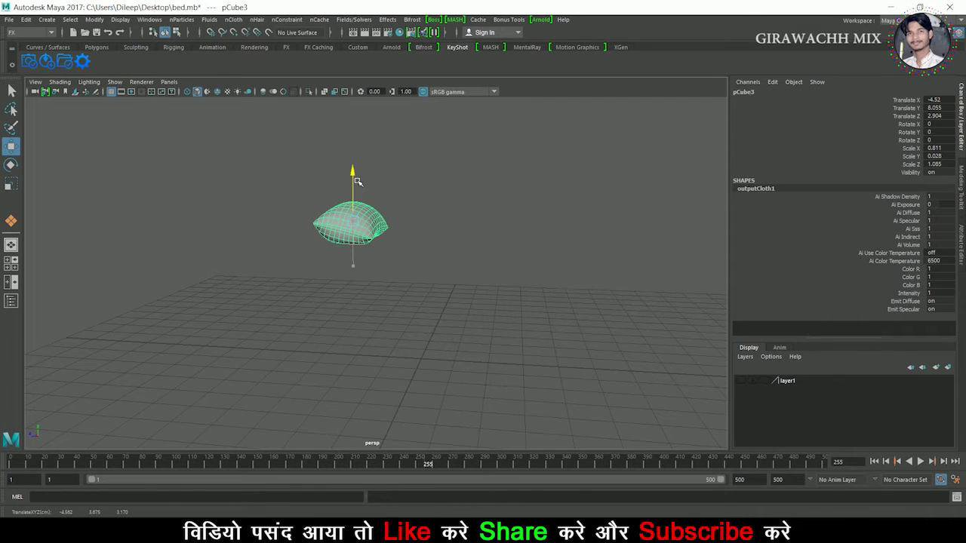
{"action": "left_click", "coordinate": [740, 380]}
{"action": "left_click_drag", "start_coordinate": [340, 340], "coordinate": [438, 345], "text": "alt"}
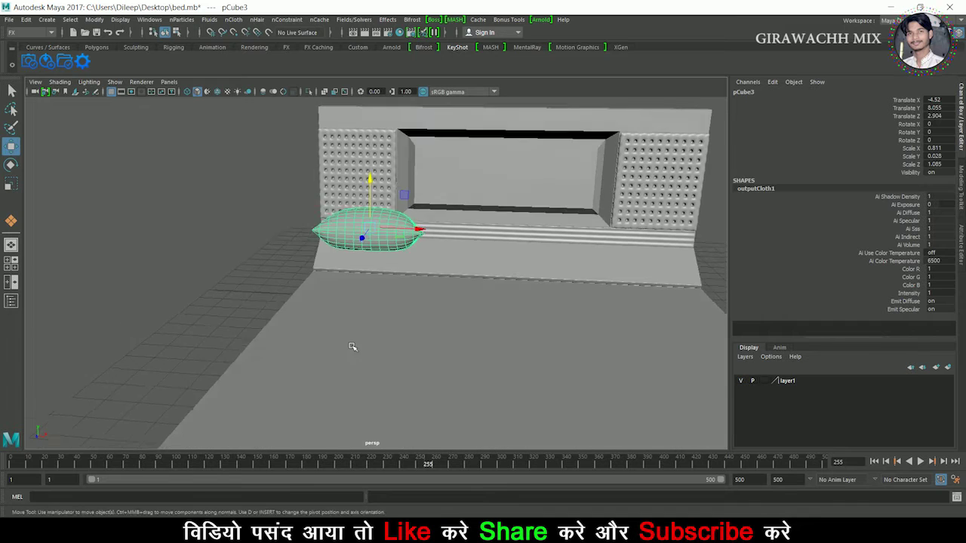
{"action": "mouse_move", "coordinate": [405, 167]}
{"action": "left_mouse_down"}
{"action": "mouse_move", "coordinate": [405, 224]}
{"action": "mouse_move", "coordinate": [310, 317]}
{"action": "mouse_move", "coordinate": [218, 285]}
{"action": "mouse_move", "coordinate": [377, 300]}
{"action": "mouse_move", "coordinate": [238, 187]}
{"action": "left_mouse_up"}
{"action": "left_click", "coordinate": [219, 285]}
{"action": "left_click", "coordinate": [377, 299]}
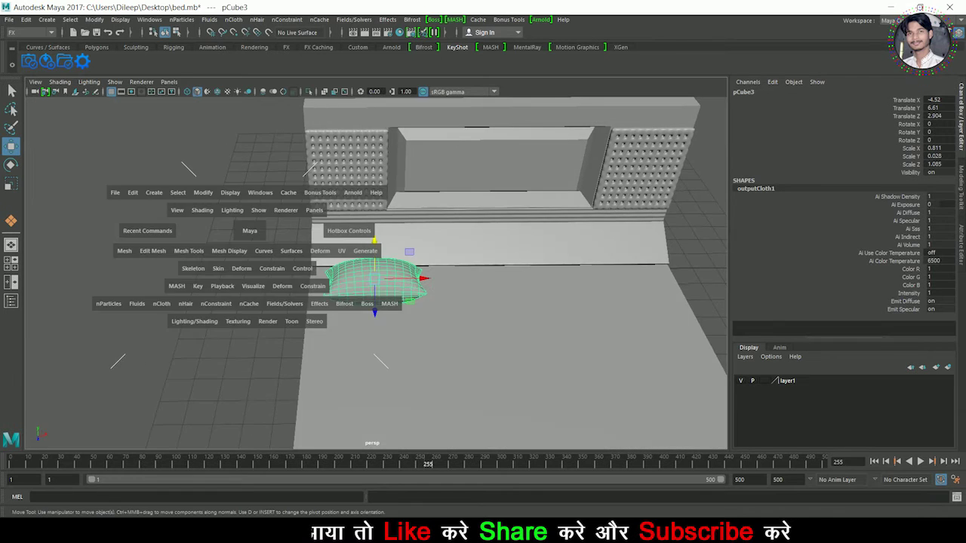
- Rotate the pillow 180° in Y and place it at the mattress's left against the headboard
{"action": "key", "text": "space"}
{"action": "key", "text": "space"}
{"action": "key", "text": "e"}
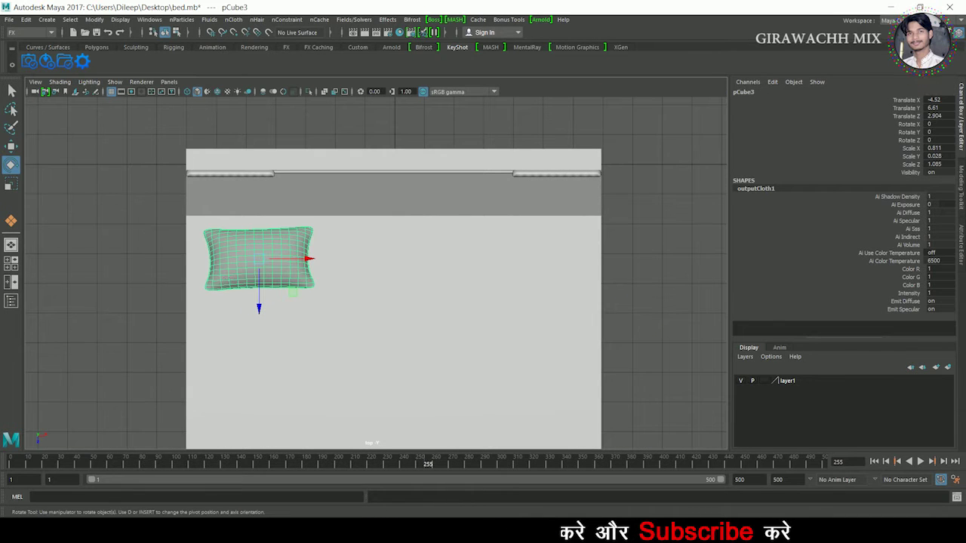
{"action": "mouse_move", "coordinate": [217, 240]}
{"action": "left_mouse_down"}
{"action": "mouse_move", "coordinate": [215, 254]}
{"action": "mouse_move", "coordinate": [306, 296]}
{"action": "left_mouse_up"}
{"action": "type", "text": "180"}
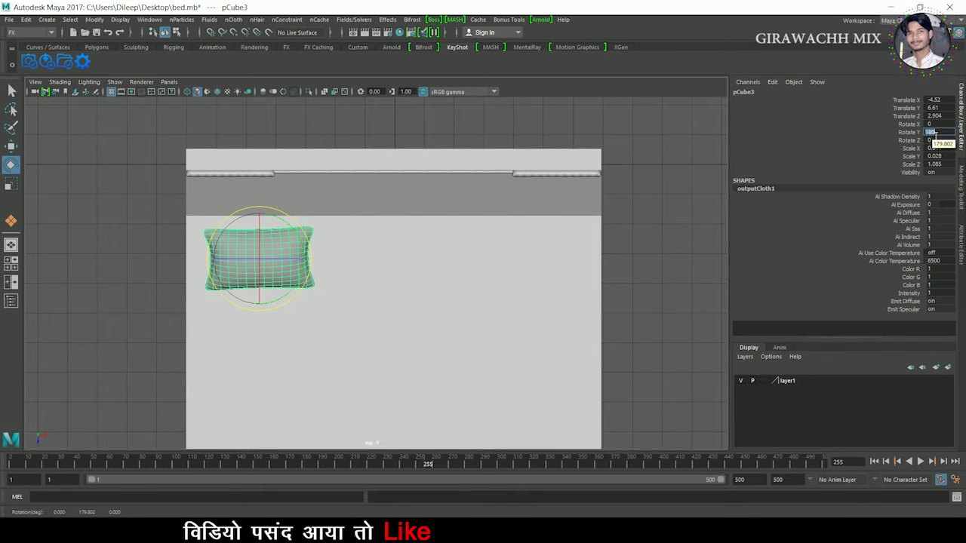
{"action": "key", "text": "Return"}
{"action": "key", "text": "w"}
{"action": "left_click_drag", "start_coordinate": [259, 309], "coordinate": [264, 298]}
{"action": "mouse_move", "coordinate": [309, 259]}
{"action": "left_mouse_down"}
{"action": "mouse_move", "coordinate": [302, 252]}
{"action": "mouse_move", "coordinate": [323, 224]}
{"action": "left_mouse_up"}
{"action": "key", "text": "space"}
{"action": "key", "text": "space"}
- Create a new display layer, layer2
{"action": "left_click", "coordinate": [252, 244]}
{"action": "scroll", "coordinate": [252, 244], "scroll_direction": "down", "scroll_amount": 3}
{"action": "key", "text": "q"}
{"action": "left_click", "coordinate": [936, 367]}
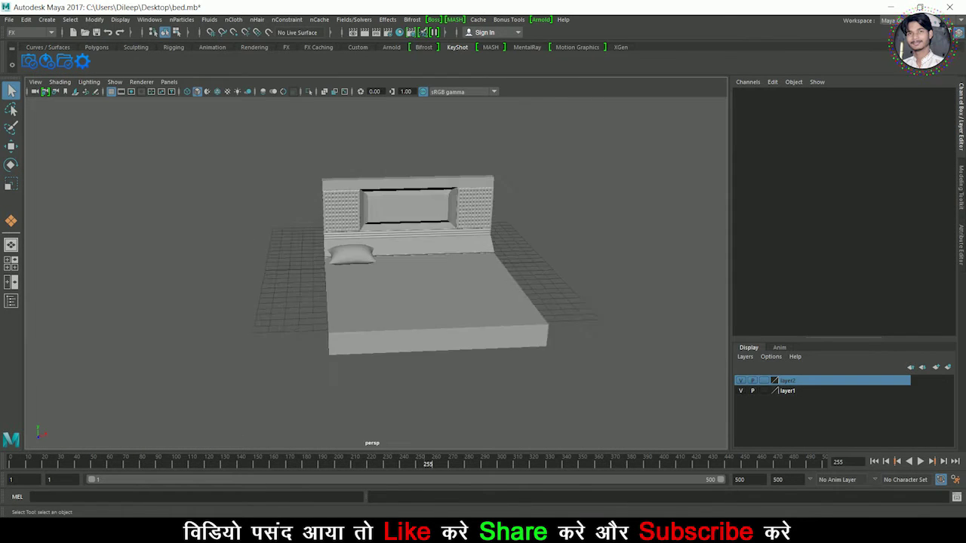
- Hide the headboard and pillow layer while keeping layer2 visible
{"action": "left_click", "coordinate": [742, 382]}
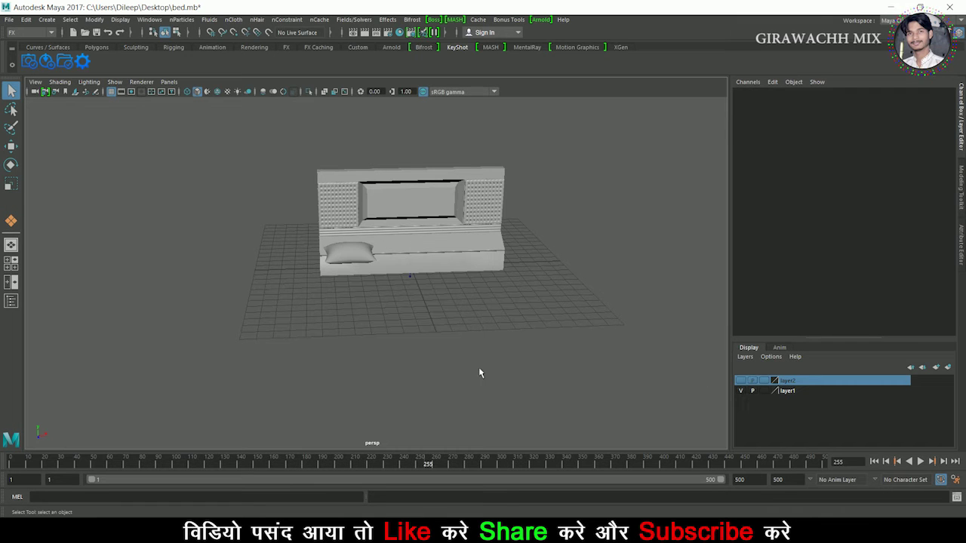
{"action": "left_click", "coordinate": [742, 381]}
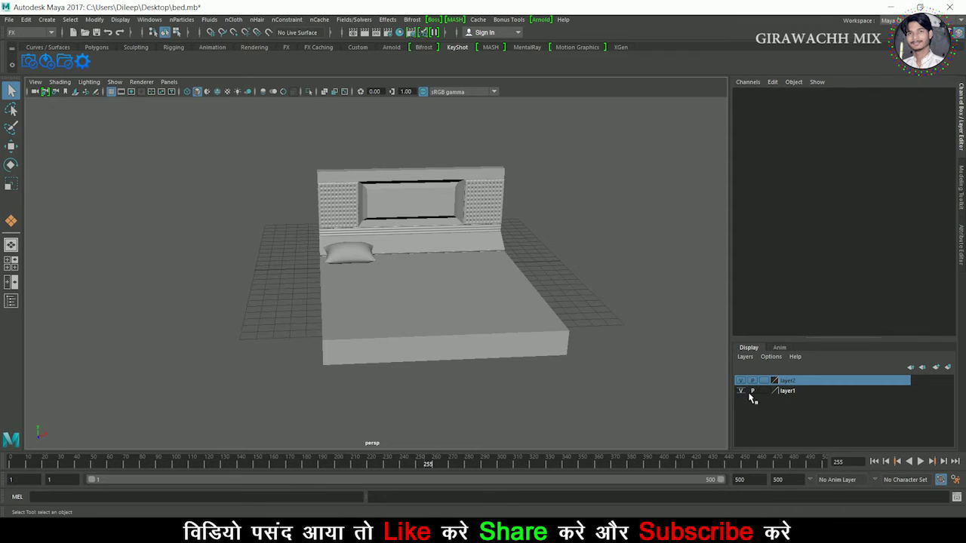
{"action": "left_click", "coordinate": [740, 390]}
- Extract the mattress's top face into polySurface18 and select it
{"action": "left_click", "coordinate": [453, 312]}
{"action": "mouse_move", "coordinate": [453, 312]}
{"action": "left_mouse_down", "text": "alt"}
{"action": "mouse_move", "coordinate": [361, 344]}
{"action": "mouse_move", "coordinate": [422, 358]}
{"action": "mouse_move", "coordinate": [400, 258]}
{"action": "left_mouse_up", "text": "alt"}
{"action": "right_click", "coordinate": [400, 257]}
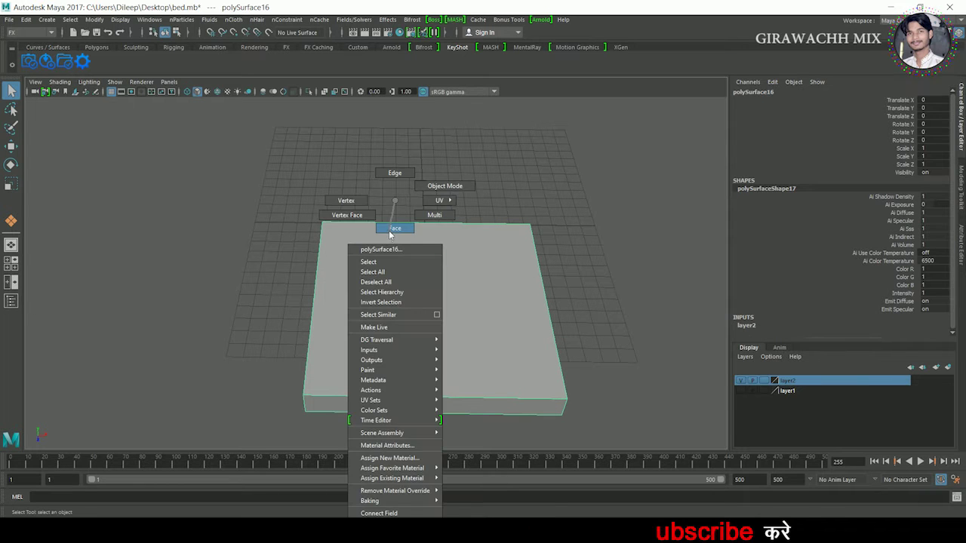
{"action": "left_click", "coordinate": [394, 269]}
{"action": "right_click_drag", "start_coordinate": [418, 275], "coordinate": [428, 395], "text": "shift"}
{"action": "right_click_drag", "start_coordinate": [428, 444], "coordinate": [428, 439], "text": "shift"}
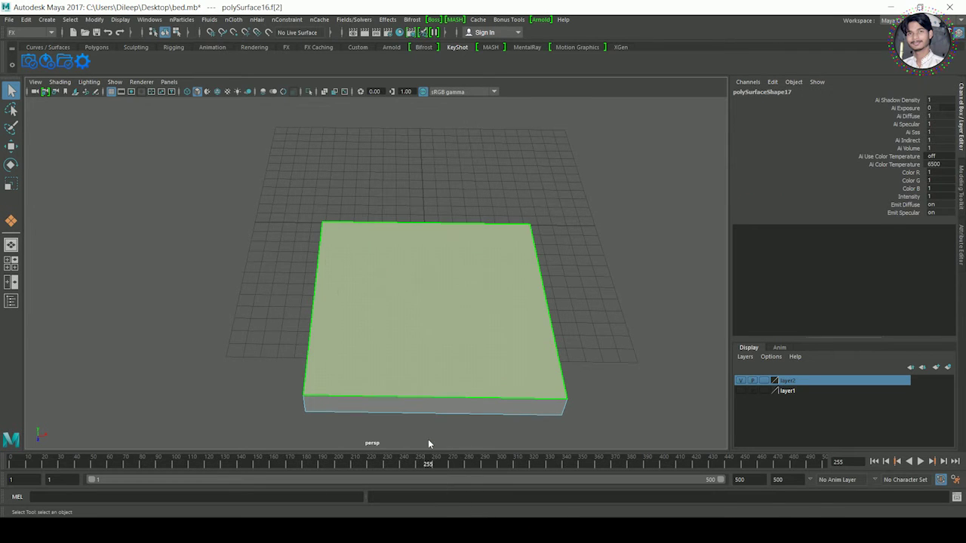
{"action": "left_click_drag", "start_coordinate": [427, 439], "coordinate": [423, 226], "text": "alt"}
{"action": "right_click_drag", "start_coordinate": [398, 216], "coordinate": [398, 172]}
{"action": "left_click_drag", "start_coordinate": [398, 172], "coordinate": [504, 172], "text": "alt"}
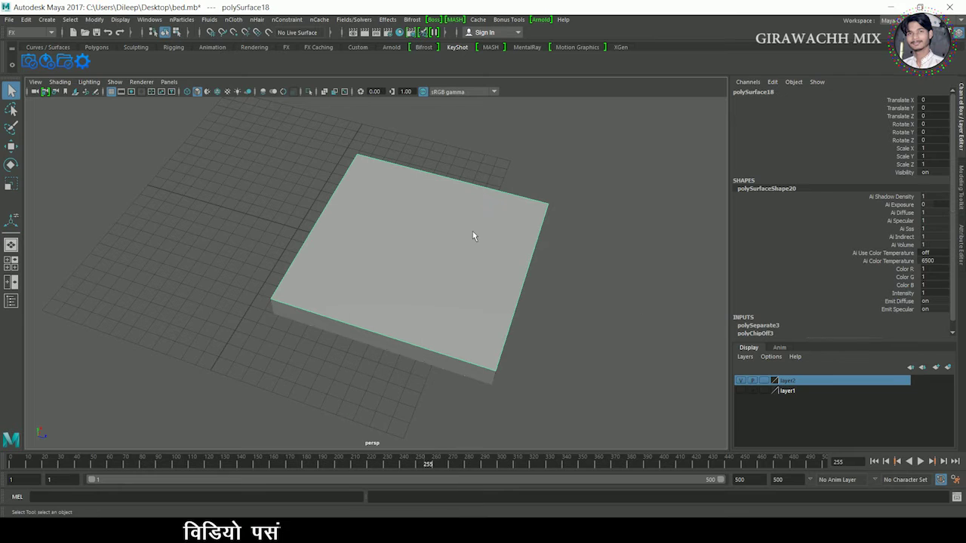
- Check the slab's polyChipOff3 settings and centre the slab's pivot
{"action": "key", "text": "w"}
{"action": "left_click_drag", "start_coordinate": [457, 299], "coordinate": [408, 250], "text": "alt"}
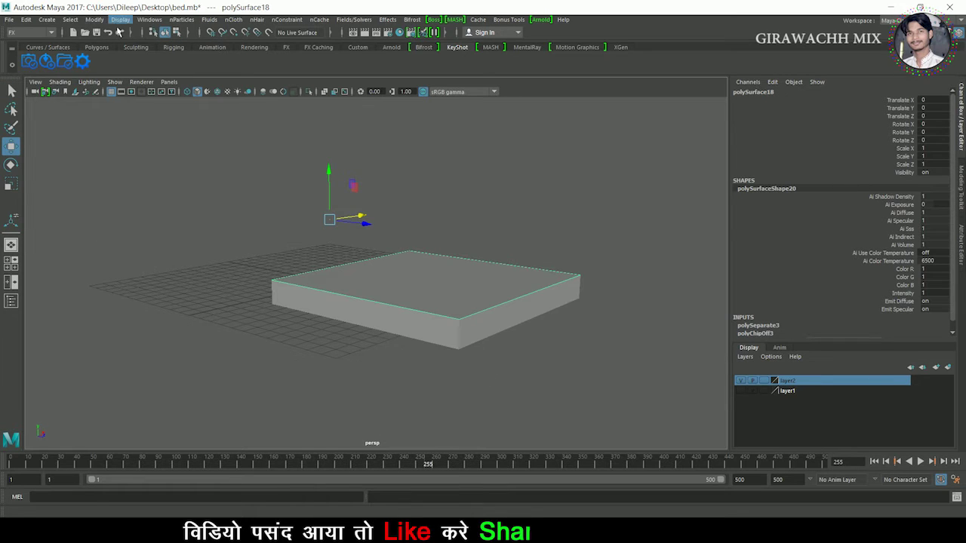
{"action": "scroll", "coordinate": [830, 311], "scroll_direction": "down", "scroll_amount": 1}
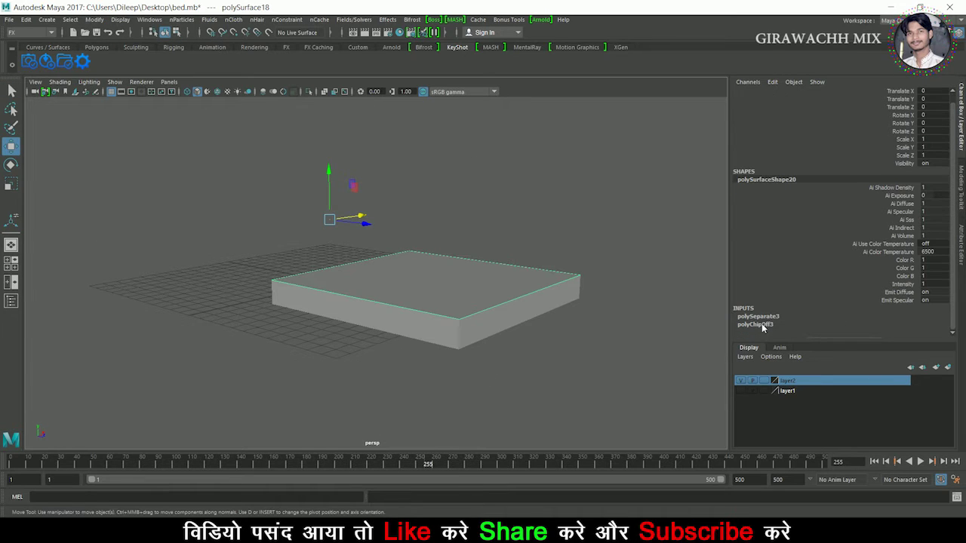
{"action": "left_click", "coordinate": [761, 324]}
{"action": "scroll", "coordinate": [851, 303], "scroll_direction": "down", "scroll_amount": 3}
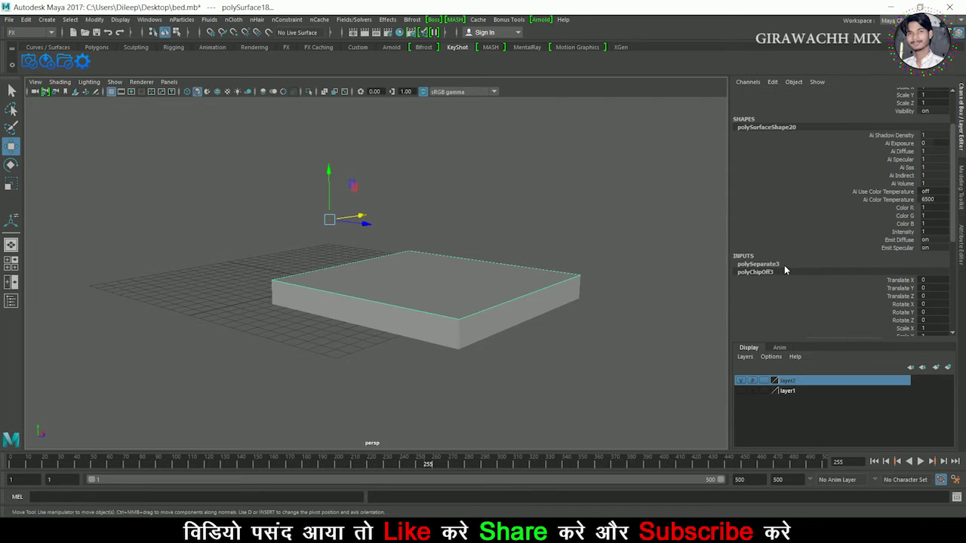
{"action": "scroll", "coordinate": [785, 270], "scroll_direction": "up", "scroll_amount": 3}
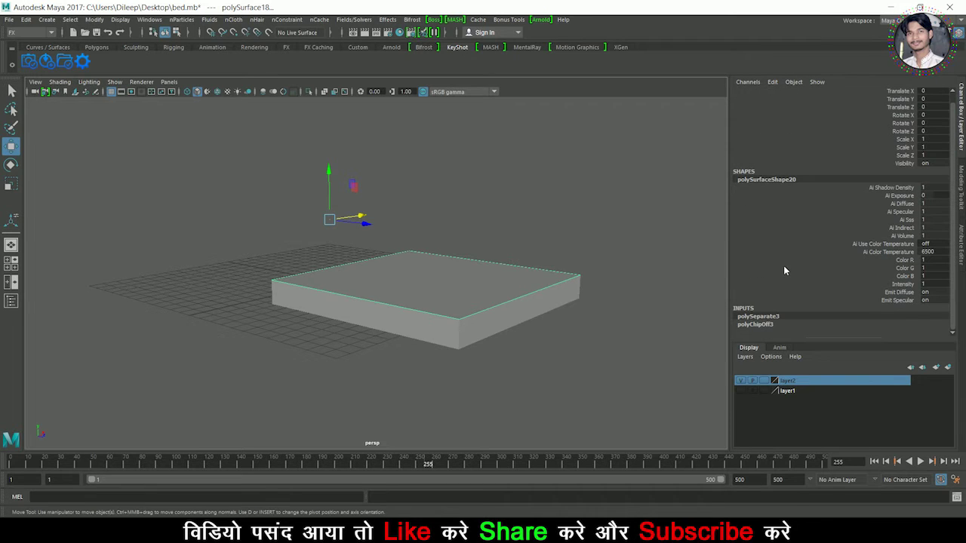
{"action": "scroll", "coordinate": [783, 269], "scroll_direction": "up", "scroll_amount": 1}
{"action": "scroll", "coordinate": [604, 265], "scroll_direction": "down", "scroll_amount": 2}
{"action": "left_click_drag", "start_coordinate": [603, 265], "coordinate": [531, 260], "text": "alt"}
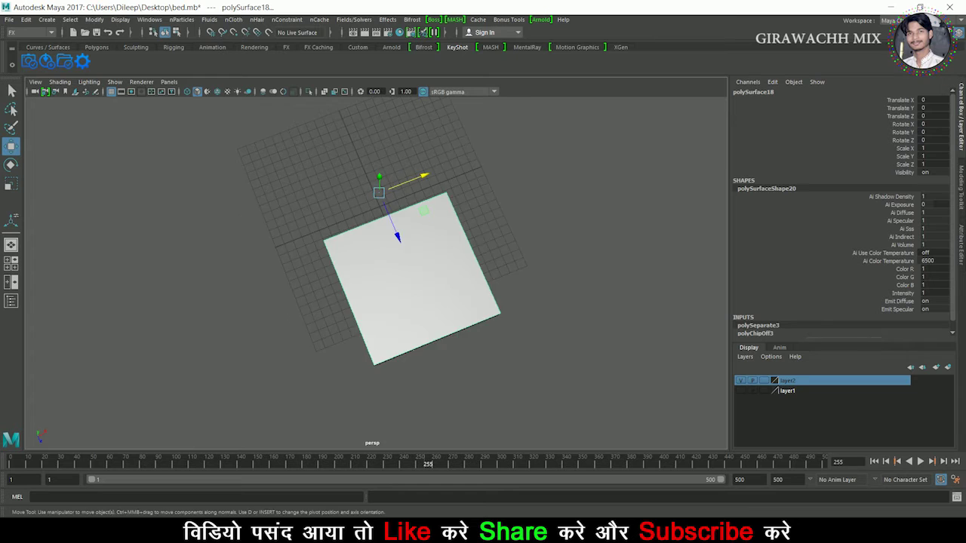
{"action": "scroll", "coordinate": [531, 259], "scroll_direction": "up", "scroll_amount": 2}
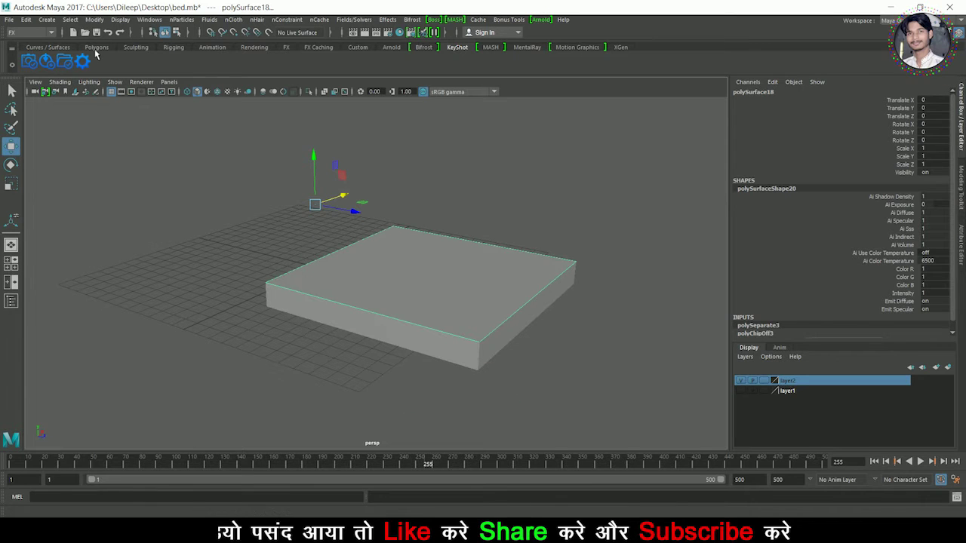
{"action": "left_click", "coordinate": [95, 21]}
{"action": "left_click", "coordinate": [242, 80]}
{"action": "mouse_move", "coordinate": [440, 224]}
{"action": "left_mouse_down", "text": "alt"}
{"action": "mouse_move", "coordinate": [423, 231]}
{"action": "mouse_move", "coordinate": [419, 193]}
{"action": "mouse_move", "coordinate": [317, 204]}
{"action": "left_mouse_up", "text": "alt"}
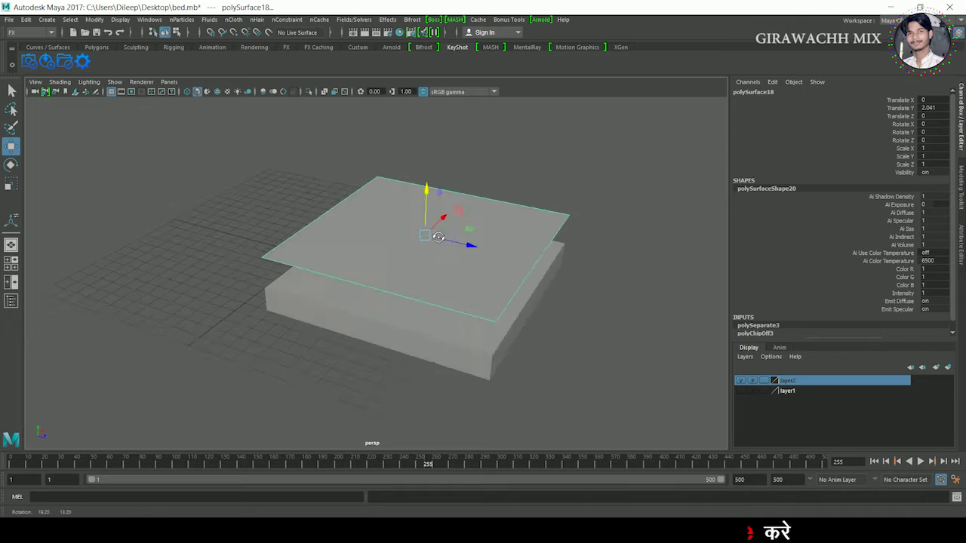
- In the wireframe top view, scale the flat plane up uniformly to 1.119
{"action": "key", "text": "space"}
{"action": "key", "text": "space"}
{"action": "key", "text": "4"}
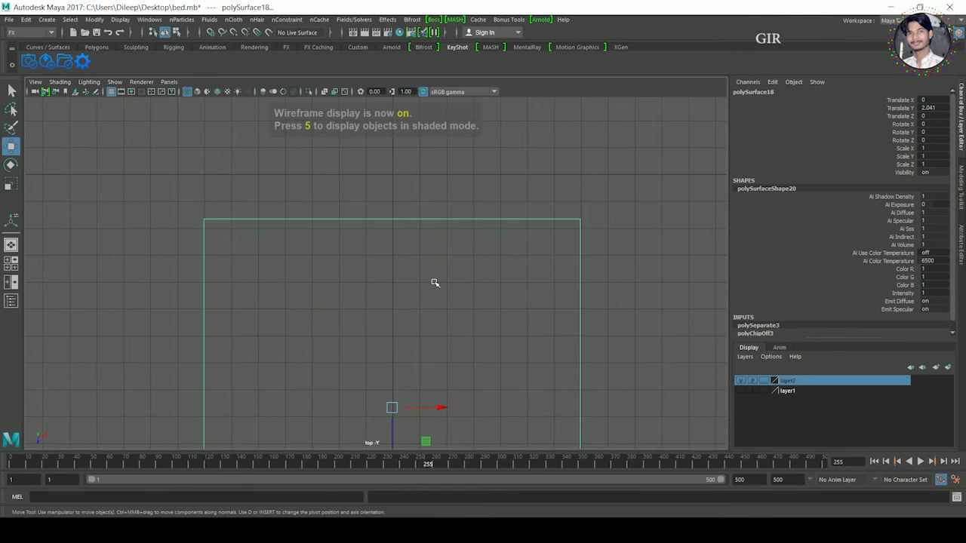
{"action": "scroll", "coordinate": [436, 186], "scroll_direction": "up", "scroll_amount": 2}
{"action": "middle_click_drag", "start_coordinate": [436, 186], "coordinate": [448, 138], "text": "alt"}
{"action": "key", "text": "r"}
{"action": "mouse_move", "coordinate": [398, 302]}
{"action": "middle_mouse_down"}
{"action": "mouse_move", "coordinate": [468, 299]}
{"action": "mouse_move", "coordinate": [402, 299]}
{"action": "middle_mouse_up"}
{"action": "right_click_drag", "start_coordinate": [402, 298], "coordinate": [355, 300], "text": "alt"}
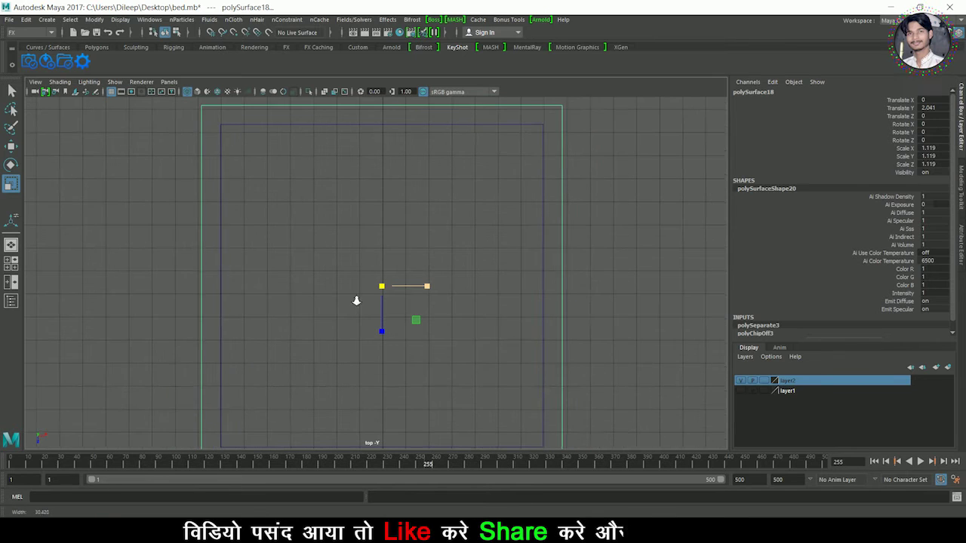
{"action": "mouse_move", "coordinate": [377, 313]}
{"action": "middle_mouse_down", "text": "alt"}
{"action": "mouse_move", "coordinate": [393, 263]}
{"action": "mouse_move", "coordinate": [389, 276]}
{"action": "middle_mouse_up", "text": "alt"}
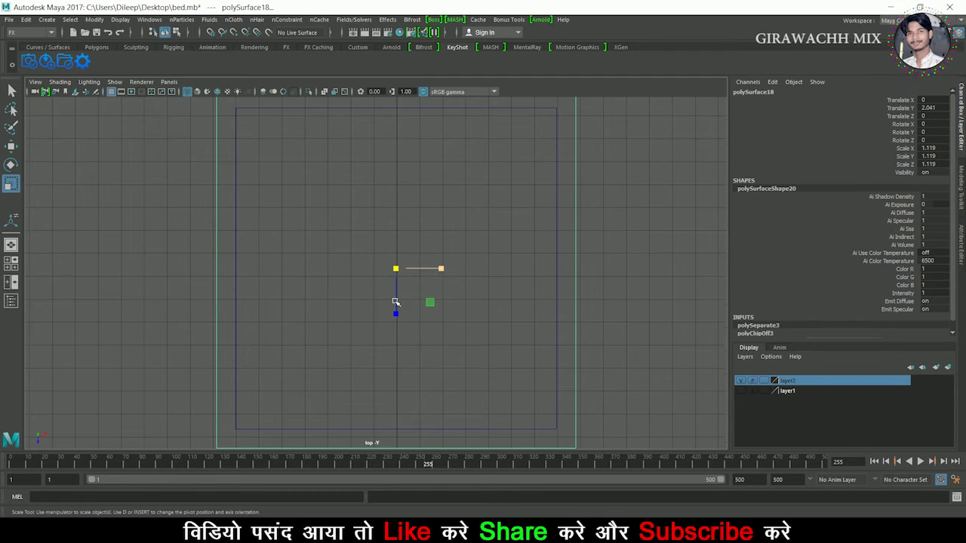
- Move the plane along Z to Translate Z 0.811 so it sits over the mattress
{"action": "key", "text": "w"}
{"action": "left_click_drag", "start_coordinate": [397, 318], "coordinate": [401, 335]}
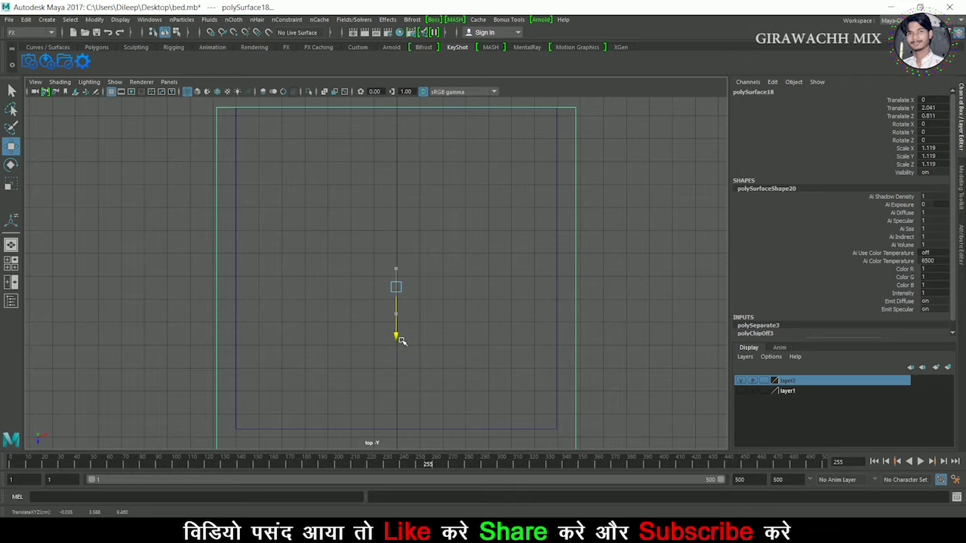
{"action": "key", "text": "space"}
{"action": "key", "text": "space"}
{"action": "left_click_drag", "start_coordinate": [528, 270], "coordinate": [491, 264], "text": "alt"}
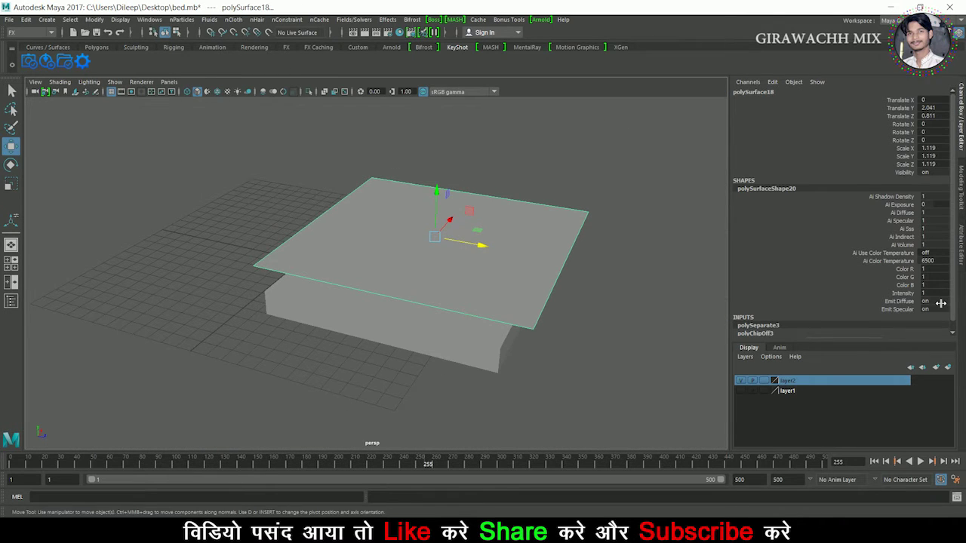
{"action": "scroll", "coordinate": [816, 324], "scroll_direction": "down", "scroll_amount": 1}
- Set the Insert Edge Loop tool's number of edge loops to 36
{"action": "left_click", "coordinate": [766, 328]}
{"action": "scroll", "coordinate": [800, 317], "scroll_direction": "down", "scroll_amount": 2}
{"action": "scroll", "coordinate": [800, 317], "scroll_direction": "down", "scroll_amount": 2}
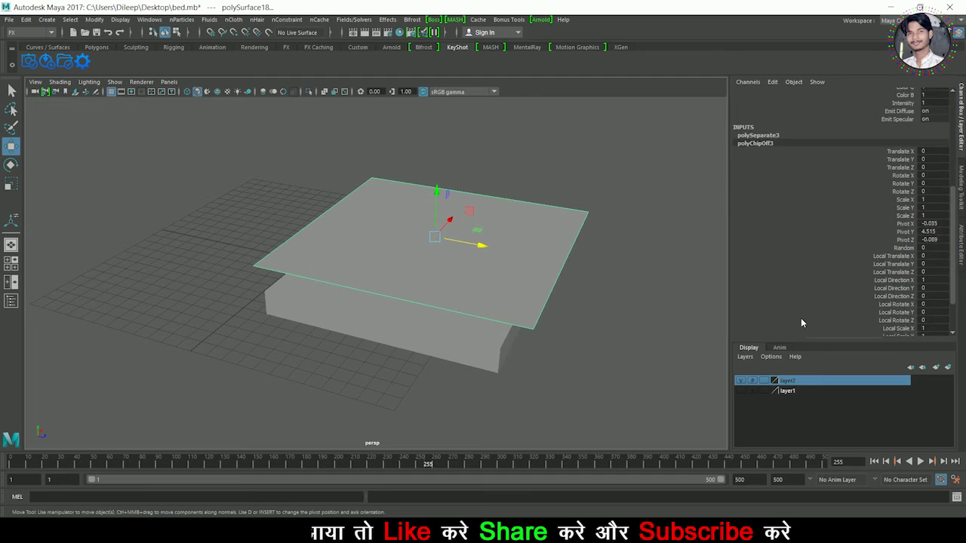
{"action": "scroll", "coordinate": [800, 318], "scroll_direction": "down", "scroll_amount": 2}
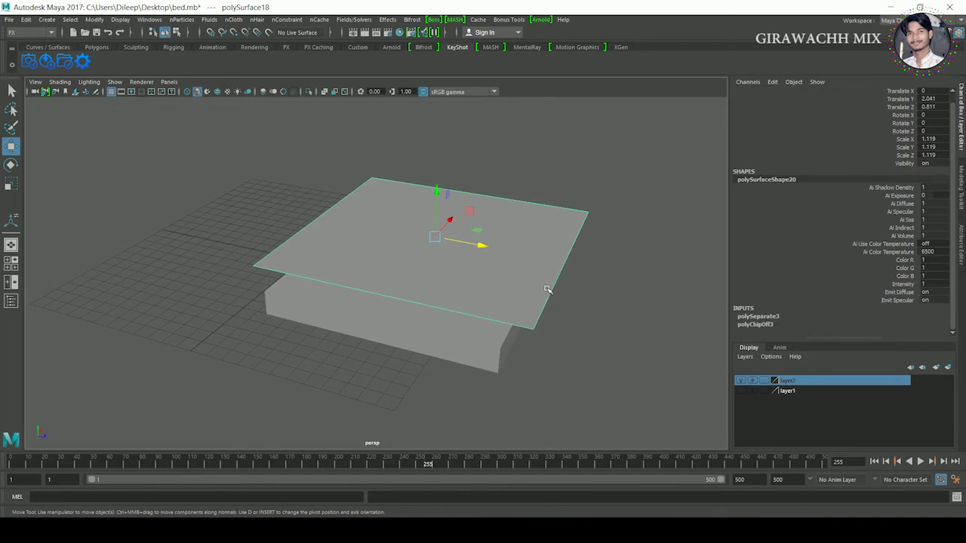
{"action": "scroll", "coordinate": [490, 289], "scroll_direction": "up", "scroll_amount": 2}
{"action": "scroll", "coordinate": [407, 264], "scroll_direction": "up", "scroll_amount": 2}
{"action": "right_click_drag", "start_coordinate": [365, 230], "coordinate": [340, 247], "text": "shift"}
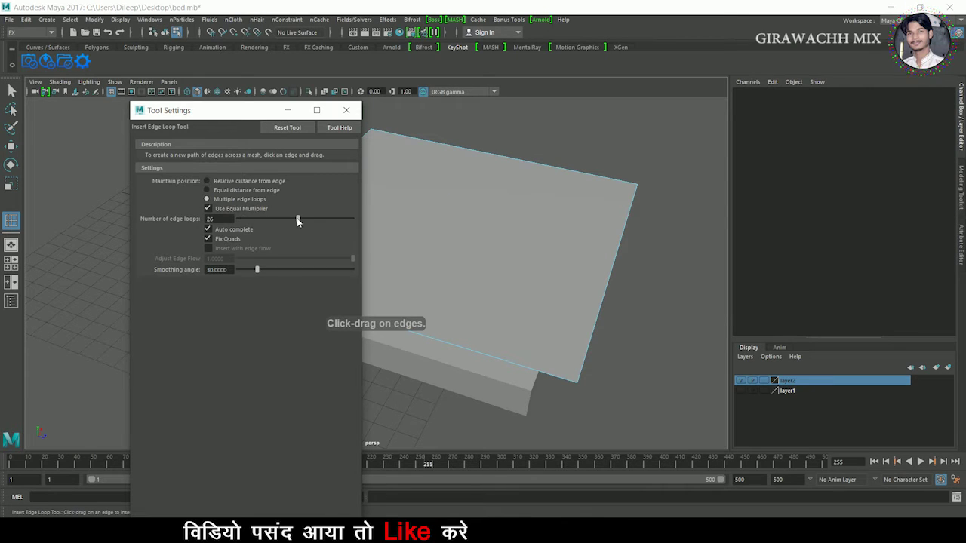
- Insert 36 edge loops across the plane in both directions
{"action": "left_click", "coordinate": [556, 381]}
{"action": "left_click_drag", "start_coordinate": [542, 357], "coordinate": [505, 362], "text": "alt"}
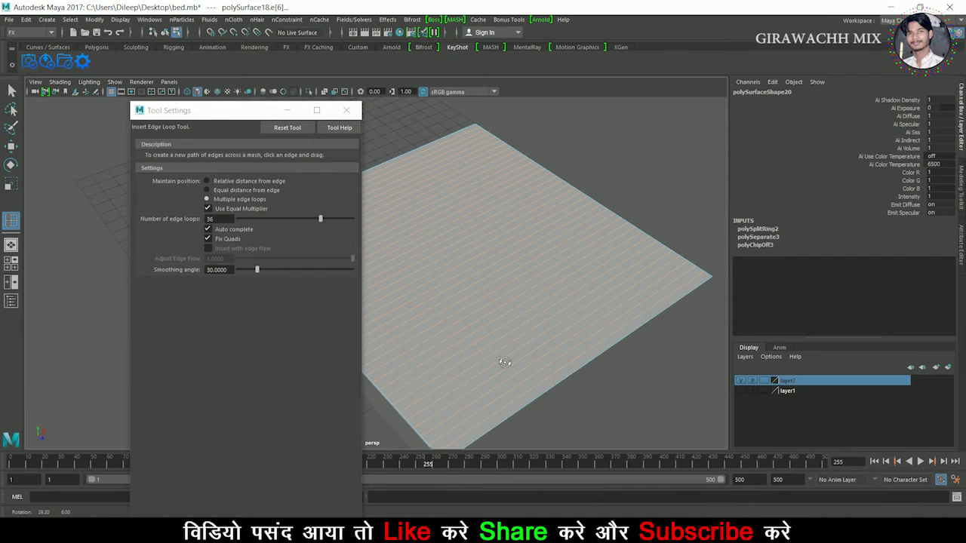
{"action": "left_click", "coordinate": [565, 362]}
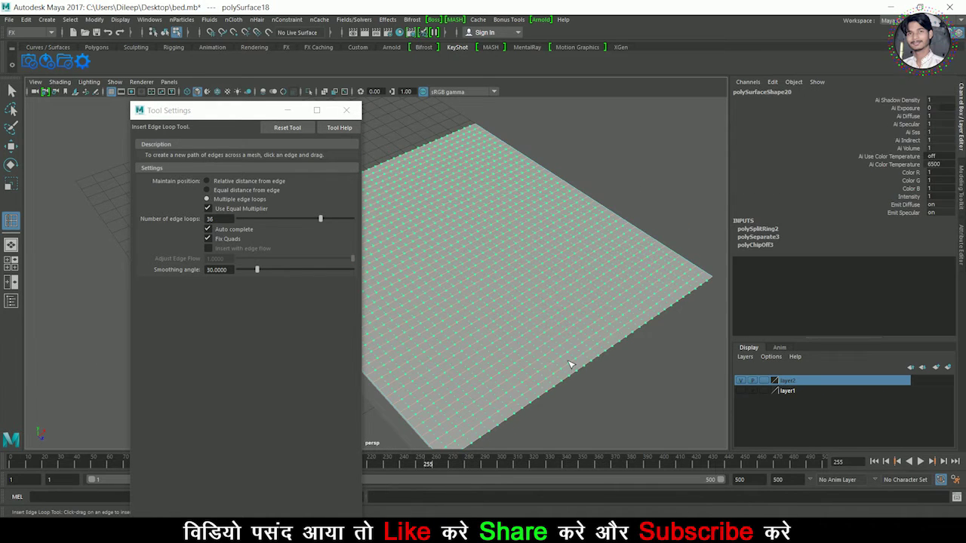
{"action": "left_click_drag", "start_coordinate": [502, 366], "coordinate": [518, 366], "text": "alt"}
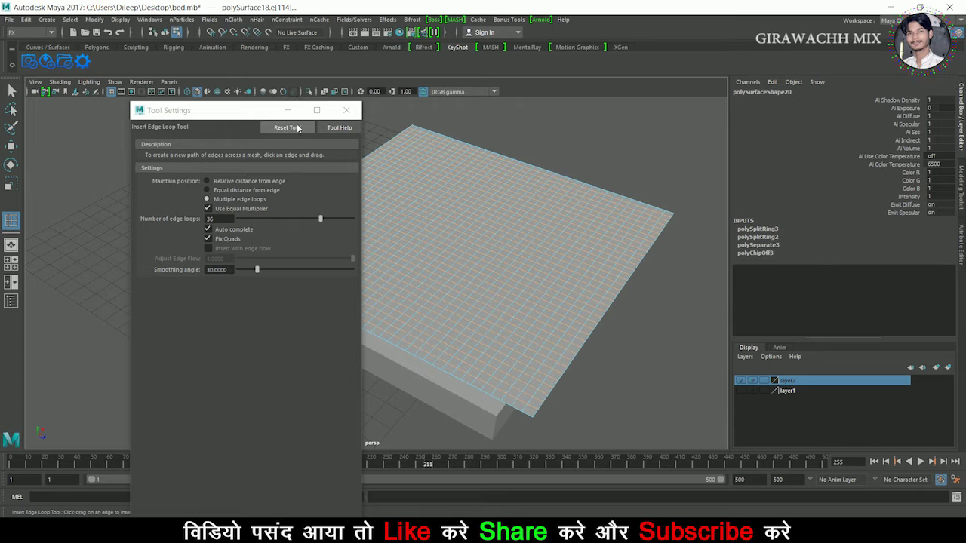
- Close the tool settings and reselect the whole plane in Object Mode with the Move tool
{"action": "left_click", "coordinate": [347, 110]}
{"action": "key", "text": "w"}
{"action": "mouse_move", "coordinate": [191, 215]}
{"action": "left_mouse_down", "text": "alt"}
{"action": "mouse_move", "coordinate": [229, 194]}
{"action": "mouse_move", "coordinate": [305, 218]}
{"action": "left_mouse_up", "text": "alt"}
{"action": "right_click_drag", "start_coordinate": [305, 218], "coordinate": [351, 188]}
{"action": "left_click", "coordinate": [318, 257]}
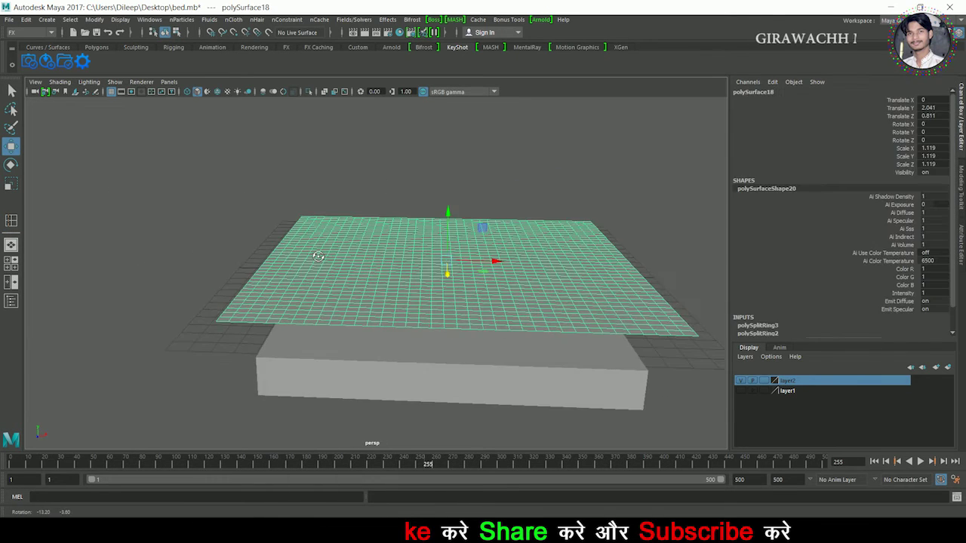
{"action": "left_click_drag", "start_coordinate": [319, 256], "coordinate": [385, 253], "text": "alt"}
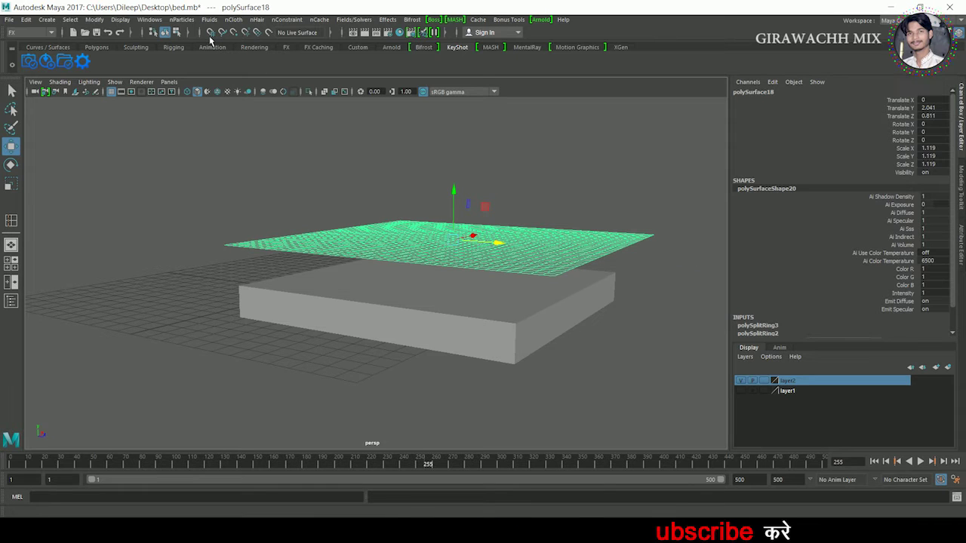
- Make the plane an nCloth and the mattress box a passive collider, then reselect the sheet
{"action": "left_click", "coordinate": [233, 19]}
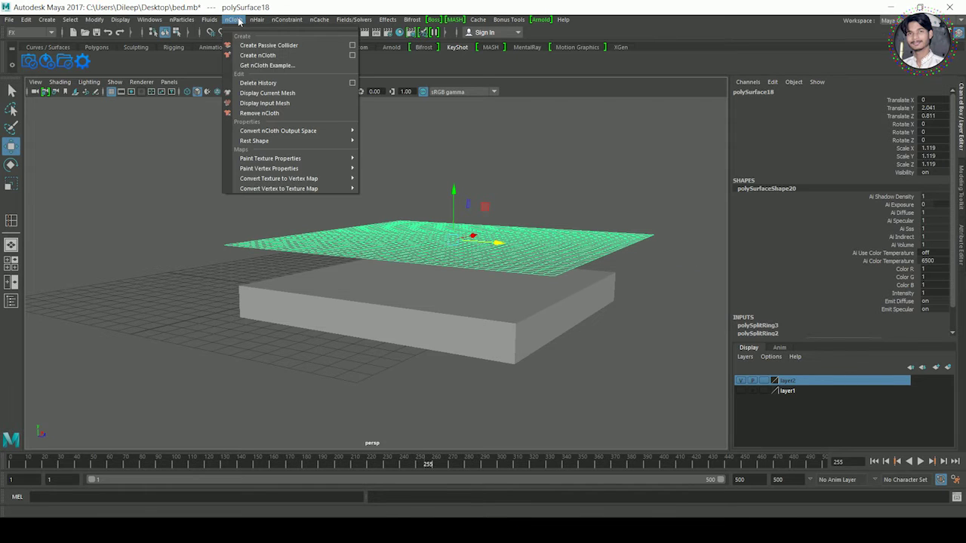
{"action": "left_click", "coordinate": [257, 55]}
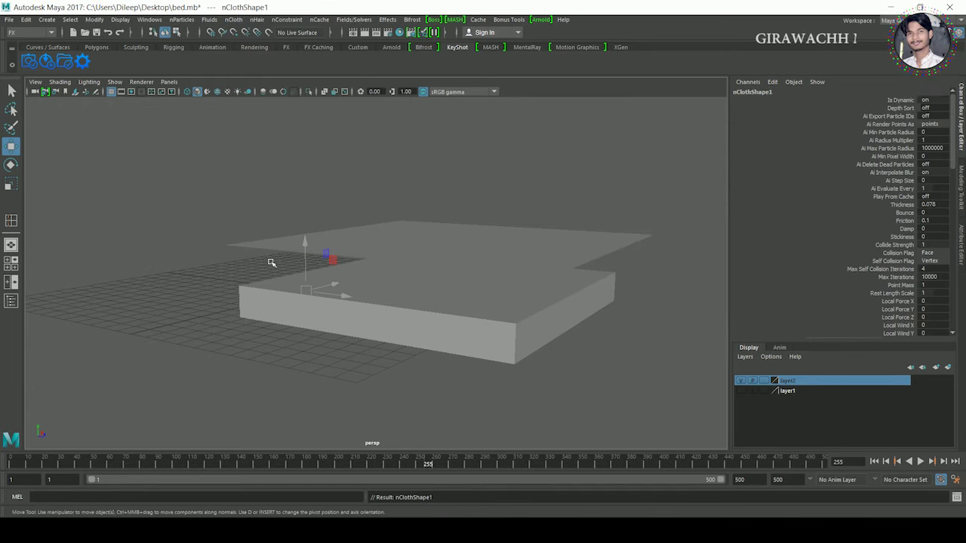
{"action": "left_click", "coordinate": [233, 19]}
{"action": "left_click", "coordinate": [257, 44]}
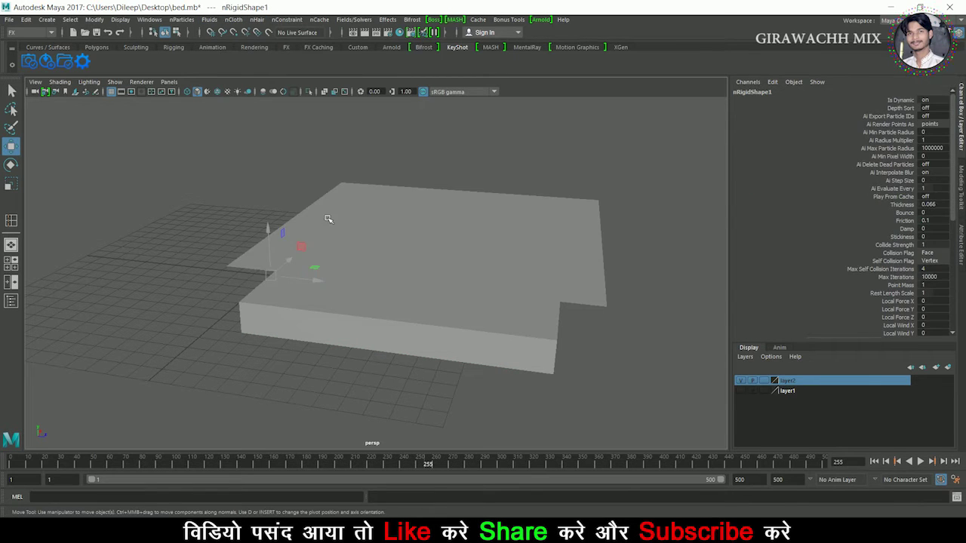
{"action": "left_click", "coordinate": [328, 219]}
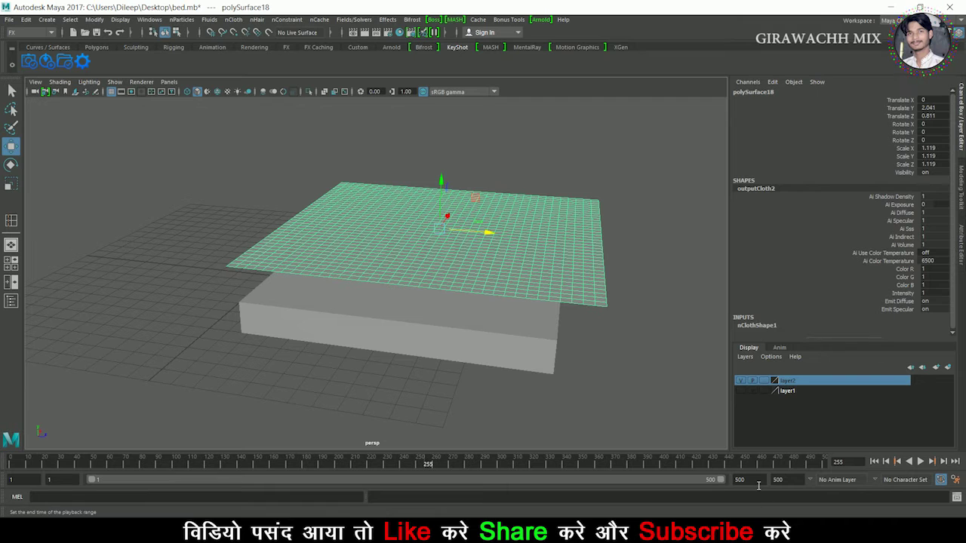
{"action": "mouse_move", "coordinate": [483, 332]}
{"action": "left_mouse_down", "text": "alt"}
{"action": "mouse_move", "coordinate": [537, 340]}
{"action": "mouse_move", "coordinate": [532, 401]}
{"action": "mouse_move", "coordinate": [410, 396]}
{"action": "left_mouse_up", "text": "alt"}
{"action": "left_click", "coordinate": [921, 462]}
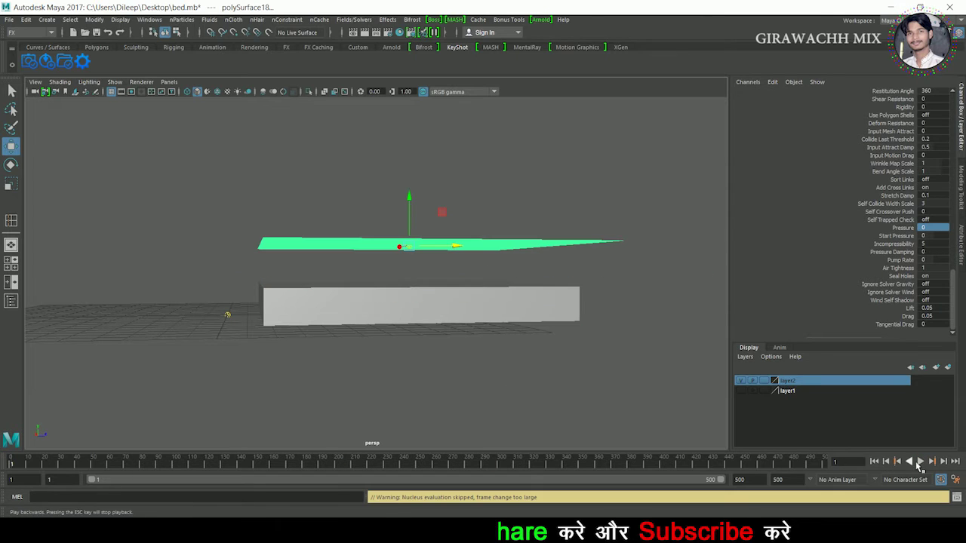
- Run, rewind and replay the cloth simulation, stopping at frame 147 with the sheet draped
{"action": "mouse_move", "coordinate": [528, 405]}
{"action": "left_mouse_down", "text": "alt"}
{"action": "mouse_move", "coordinate": [585, 404]}
{"action": "mouse_move", "coordinate": [573, 406]}
{"action": "left_mouse_up", "text": "alt"}
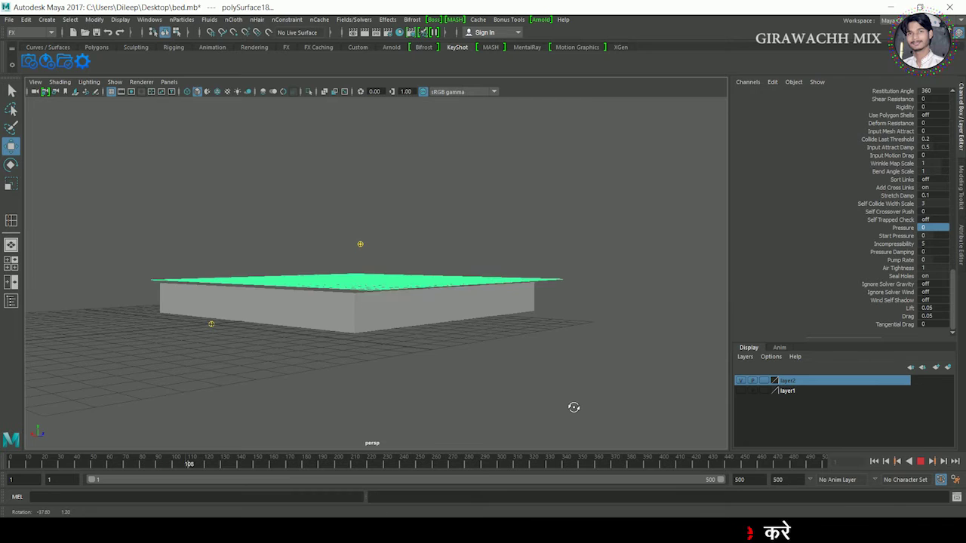
{"action": "left_click", "coordinate": [921, 460]}
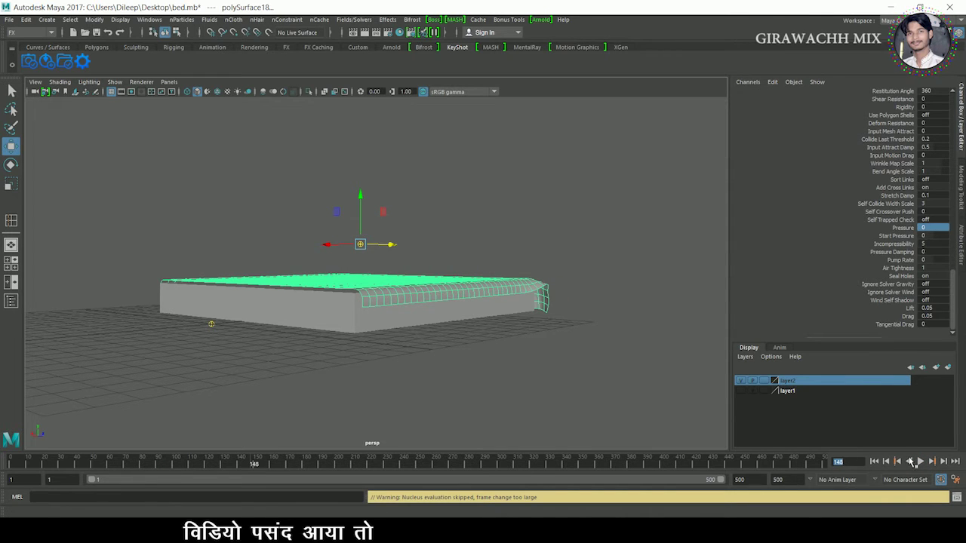
{"action": "left_click", "coordinate": [883, 461]}
{"action": "left_click", "coordinate": [920, 461]}
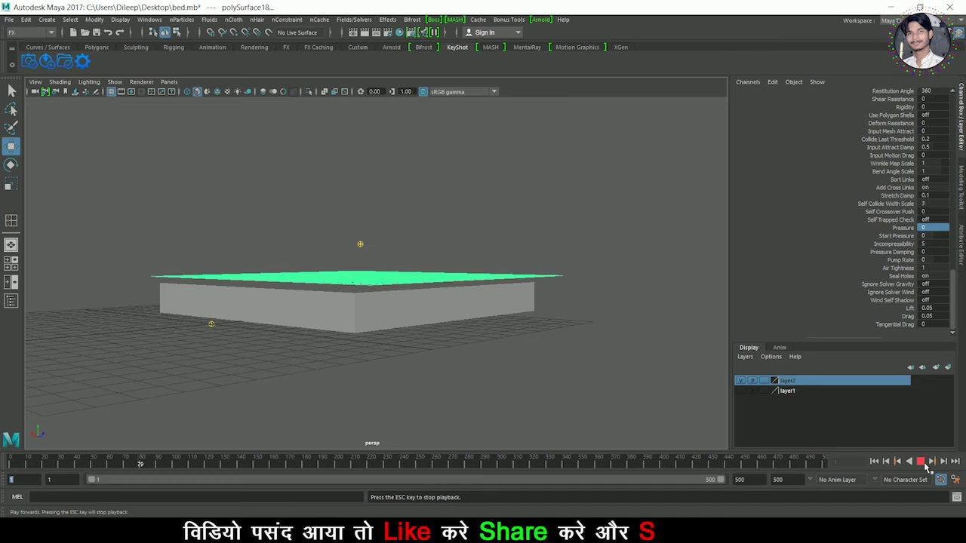
{"action": "left_click", "coordinate": [922, 462]}
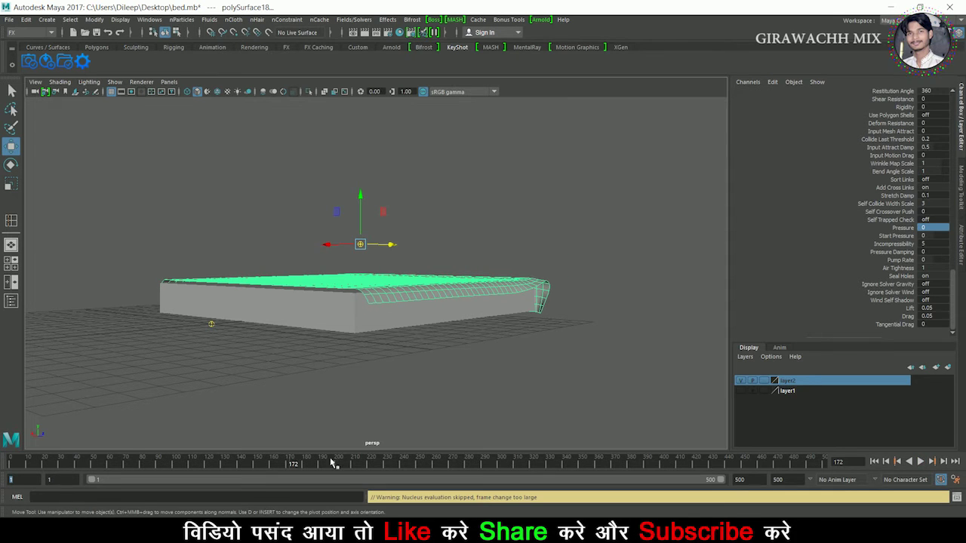
{"action": "mouse_move", "coordinate": [259, 466]}
{"action": "left_mouse_down"}
{"action": "mouse_move", "coordinate": [209, 465]}
{"action": "mouse_move", "coordinate": [338, 466]}
{"action": "left_mouse_up"}
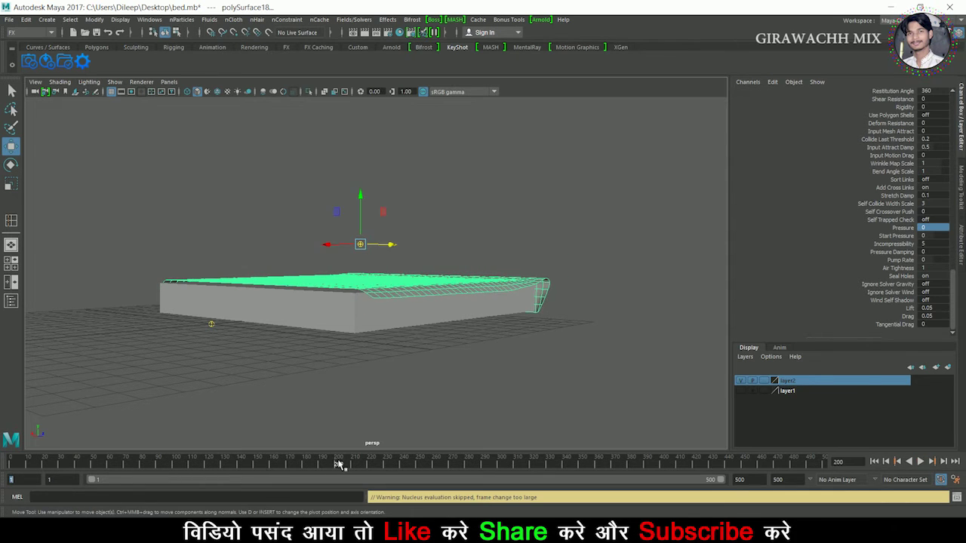
{"action": "left_click", "coordinate": [884, 462]}
{"action": "left_click", "coordinate": [920, 461]}
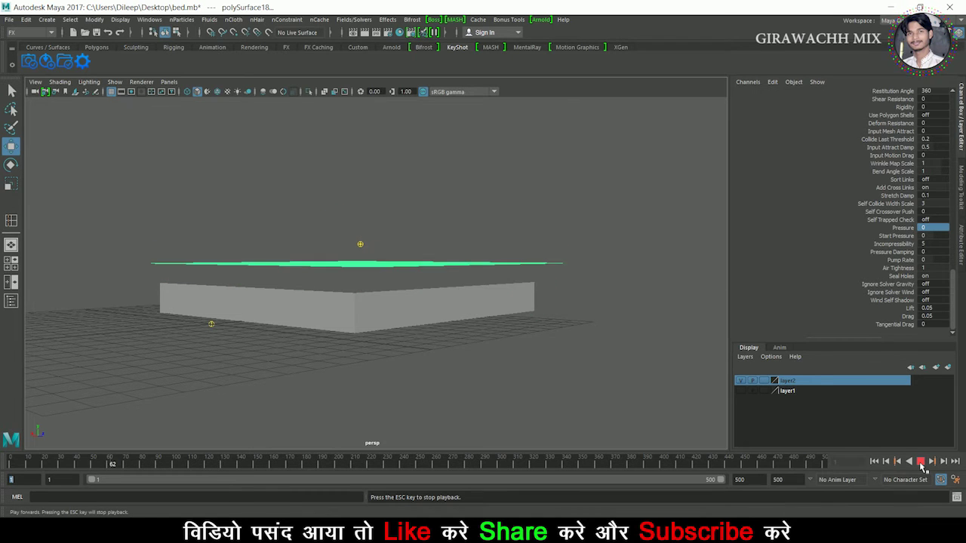
{"action": "left_click", "coordinate": [920, 462]}
- Reselect the draped cloth mesh polySurface18
{"action": "left_click_drag", "start_coordinate": [483, 339], "coordinate": [340, 341], "text": "alt"}
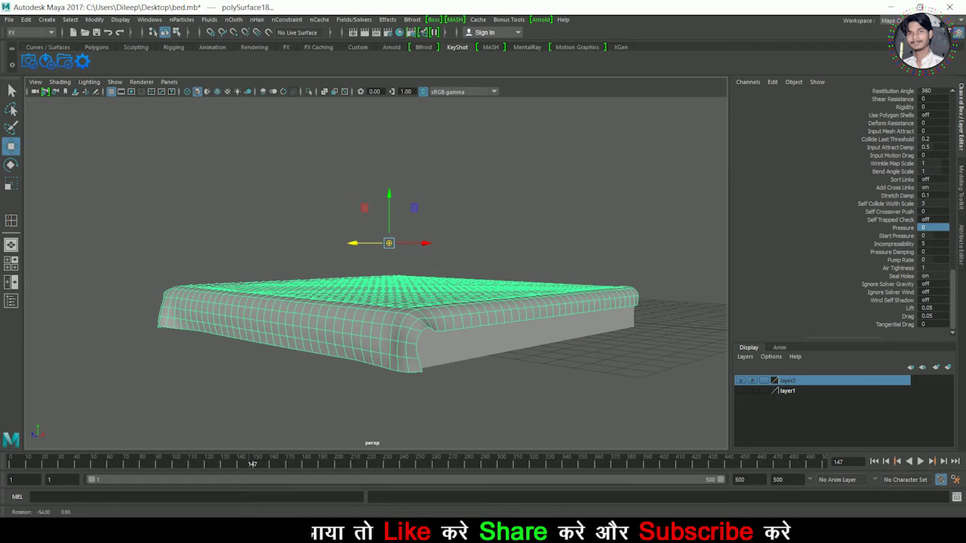
{"action": "right_click", "coordinate": [268, 308]}
{"action": "left_click", "coordinate": [390, 294]}
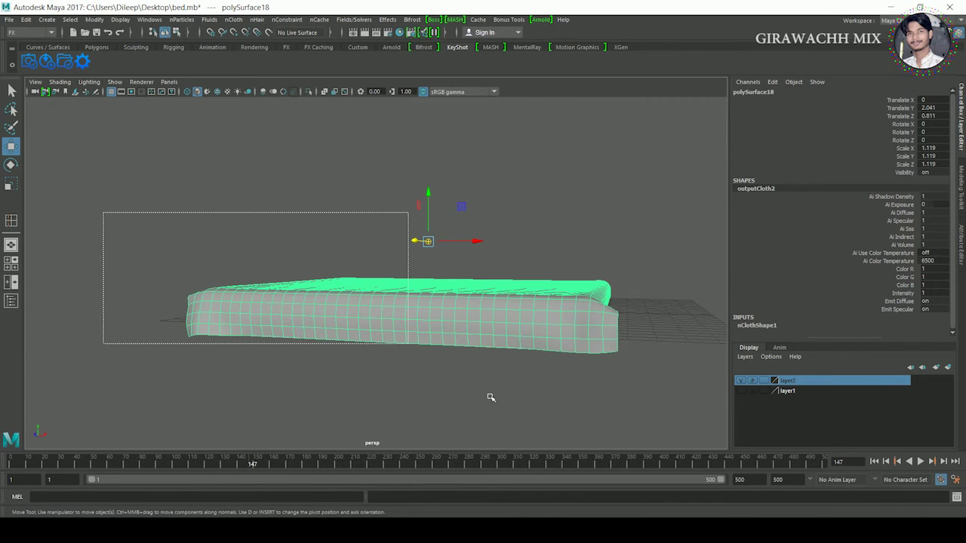
{"action": "left_click_drag", "start_coordinate": [101, 211], "coordinate": [492, 395]}
{"action": "left_click", "coordinate": [541, 330]}
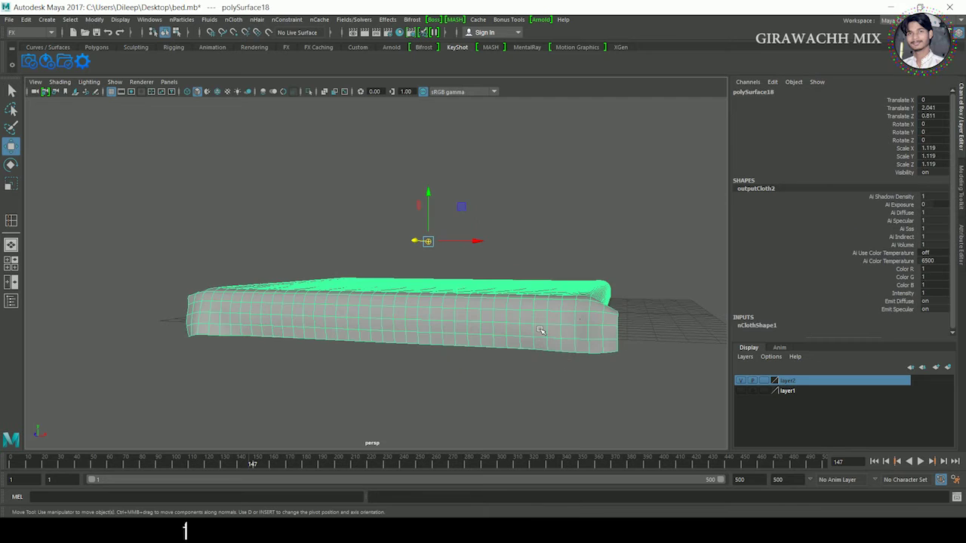
{"action": "right_click", "coordinate": [571, 318]}
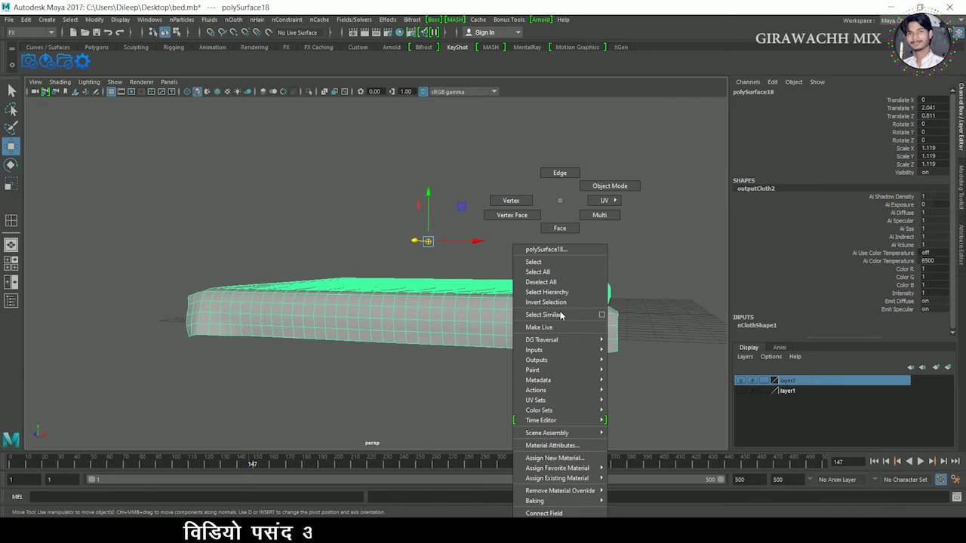
- Delete the construction history of the cloth mesh and the mattress box
{"action": "left_click", "coordinate": [560, 202]}
{"action": "left_click", "coordinate": [26, 19]}
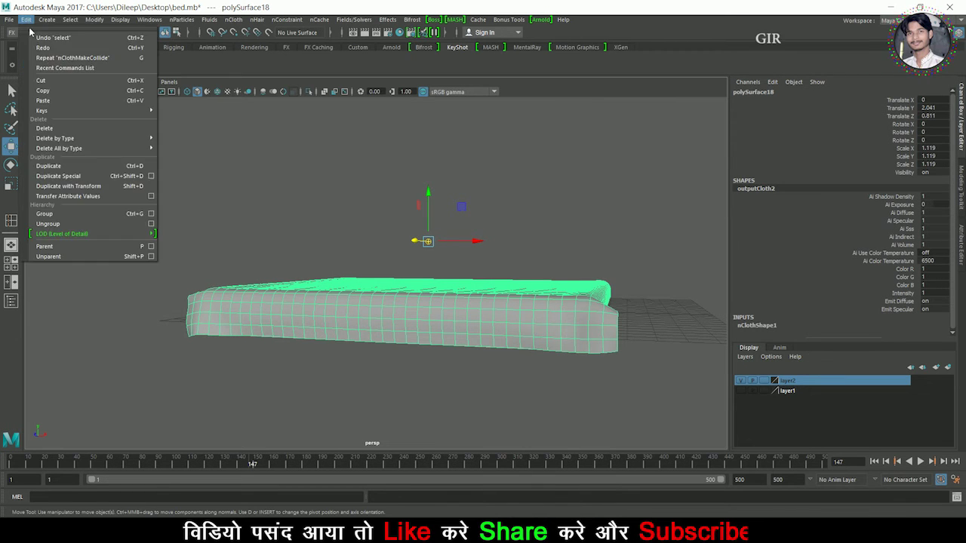
{"action": "left_click", "coordinate": [175, 148]}
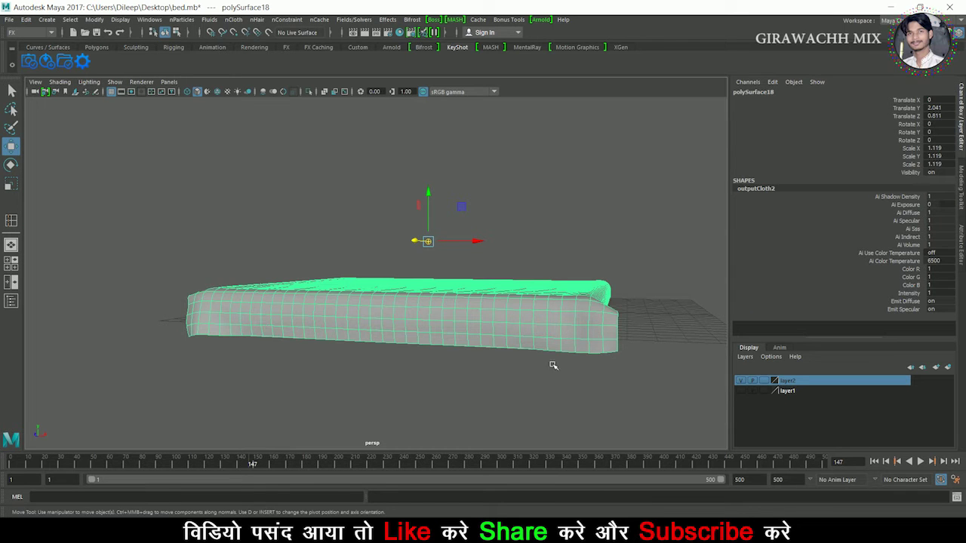
{"action": "left_click", "coordinate": [448, 334]}
{"action": "left_click", "coordinate": [26, 19]}
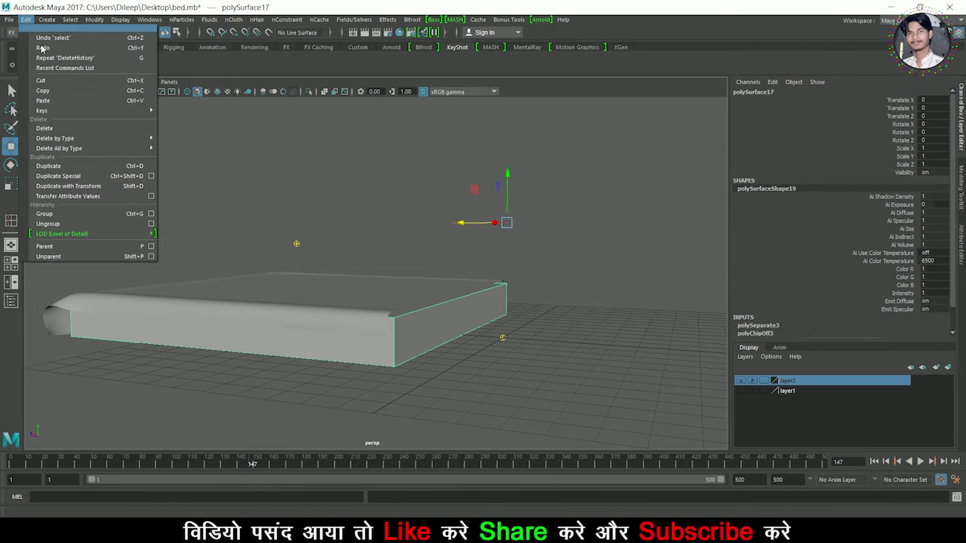
{"action": "left_click", "coordinate": [189, 381]}
{"action": "left_click", "coordinate": [281, 234]}
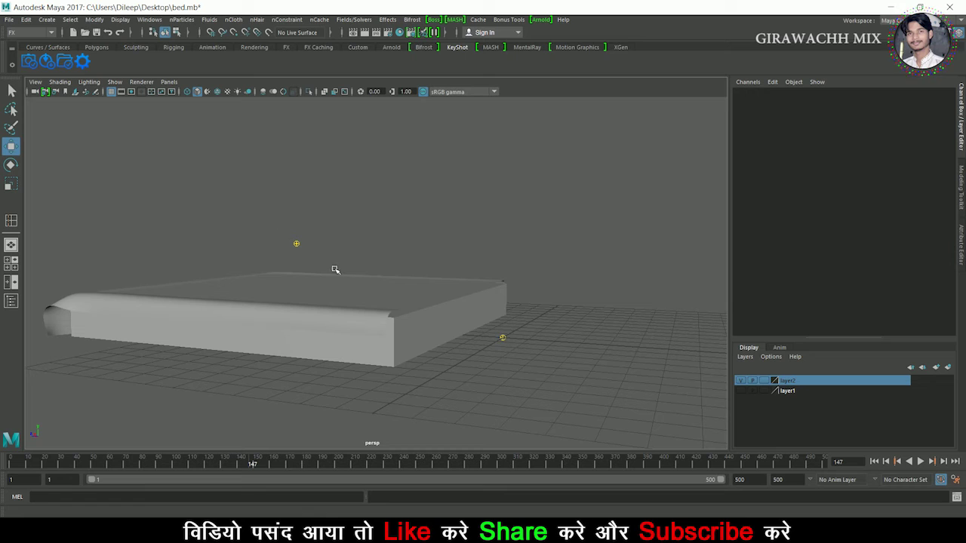
- Delete the nRigid collider node and select the sheet and flat plane mesh
{"action": "left_click", "coordinate": [508, 344]}
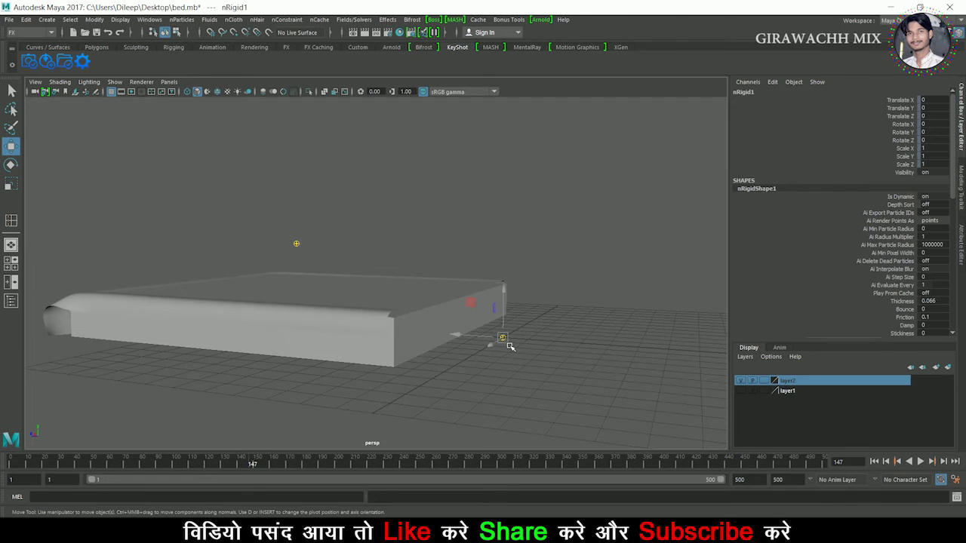
{"action": "key", "text": "Delete"}
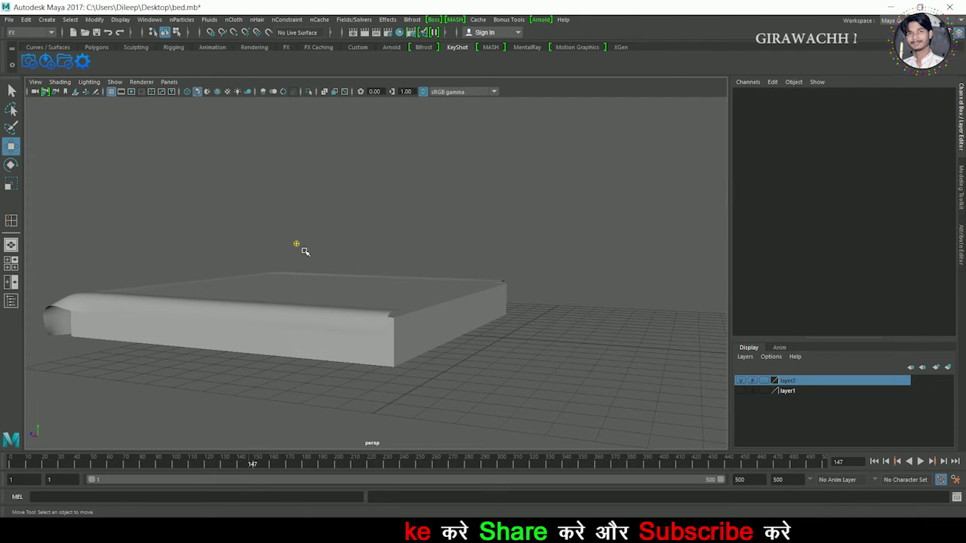
{"action": "left_click", "coordinate": [304, 252]}
{"action": "left_click", "coordinate": [304, 252]}
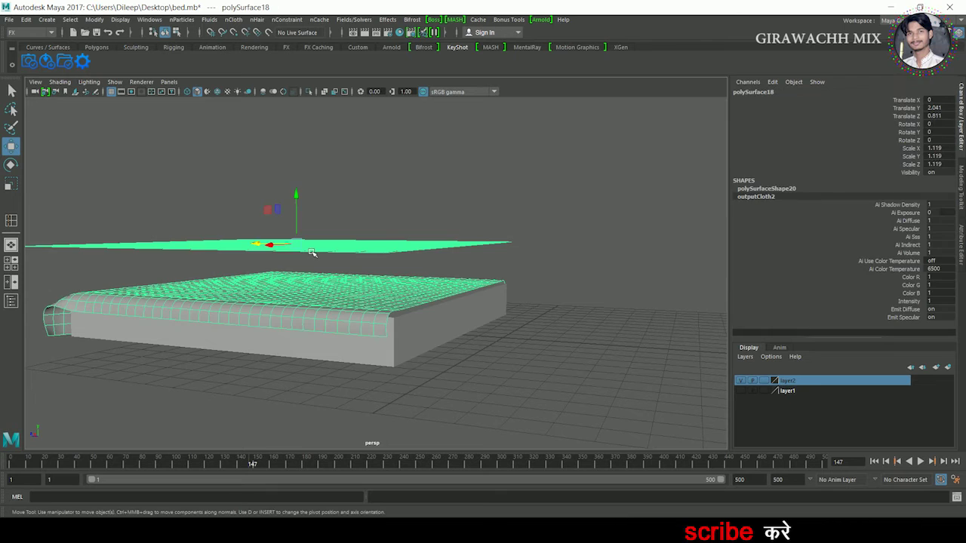
{"action": "left_click_drag", "start_coordinate": [341, 273], "coordinate": [348, 243], "text": "alt"}
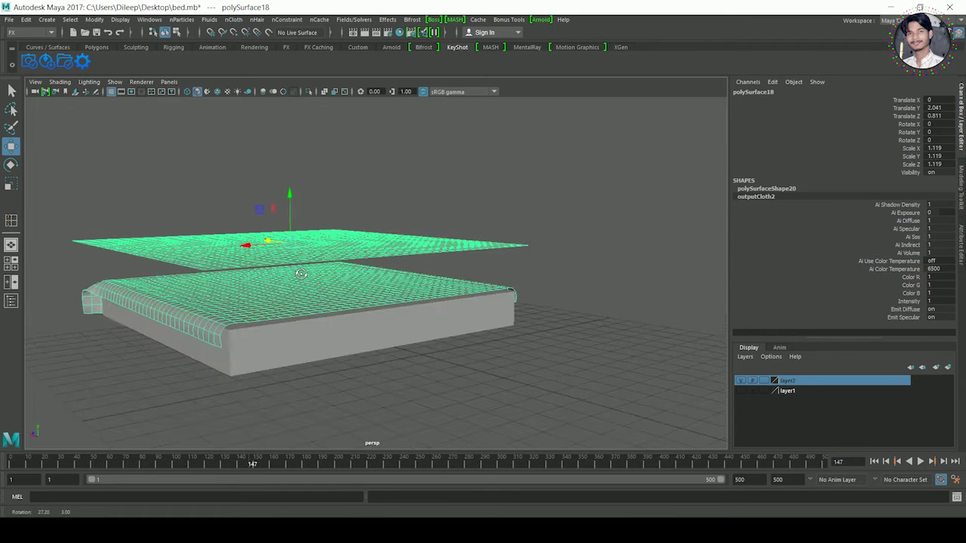
{"action": "left_click", "coordinate": [120, 19]}
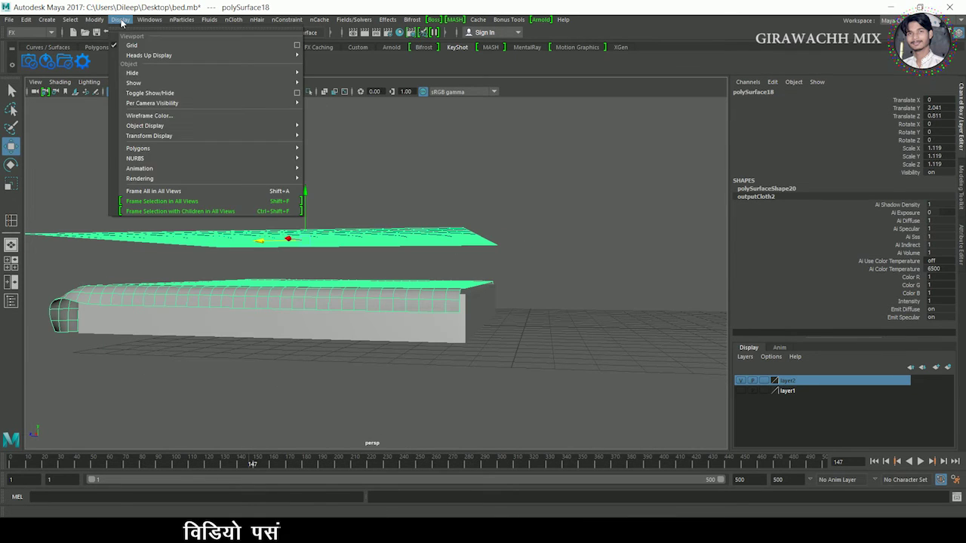
- Switch to the Modeling menu set and combine the sheet and flat plane into one mesh
{"action": "left_click", "coordinate": [25, 19]}
{"action": "left_click", "coordinate": [31, 33]}
{"action": "left_click", "coordinate": [22, 45]}
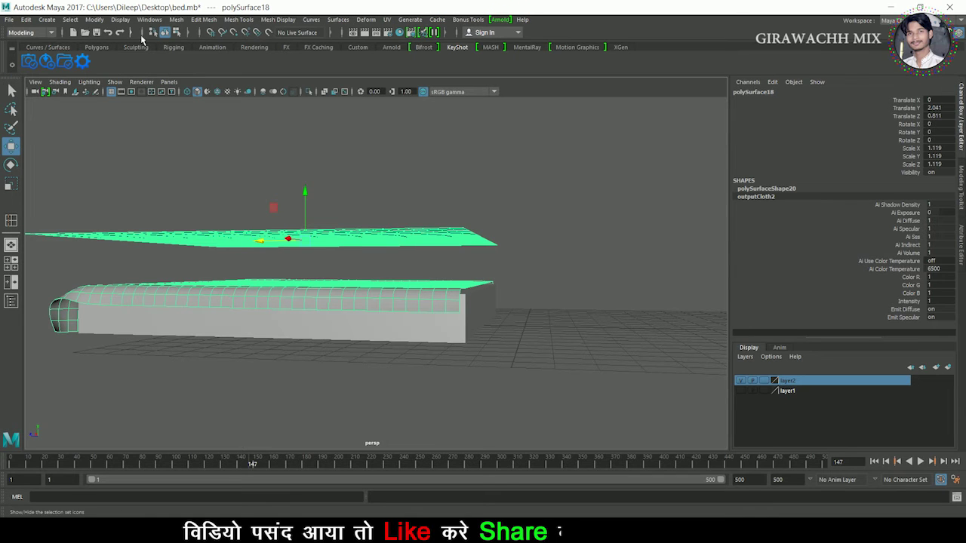
{"action": "left_click", "coordinate": [188, 28]}
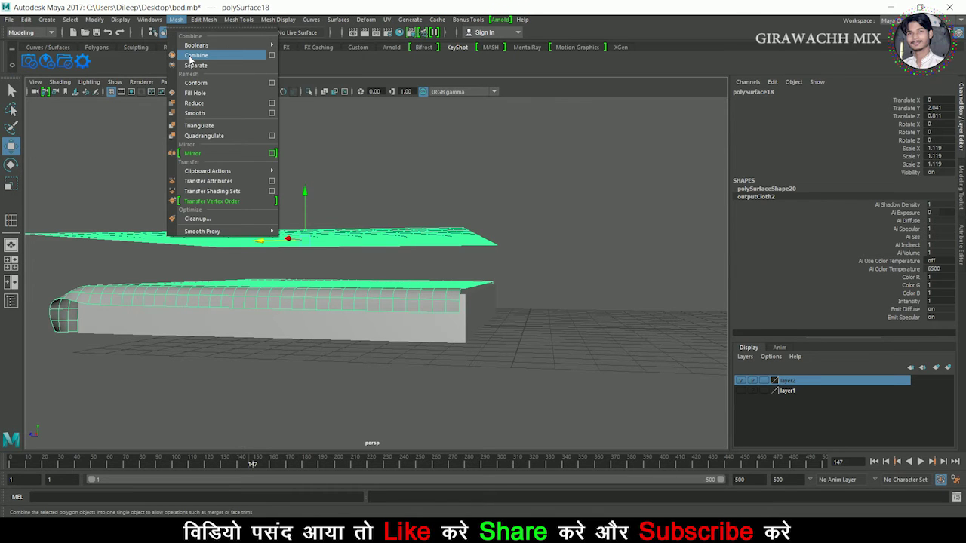
{"action": "left_click", "coordinate": [194, 59]}
- Select all faces of the floating flat plane and delete them
{"action": "scroll", "coordinate": [230, 203], "scroll_direction": "down", "scroll_amount": 2}
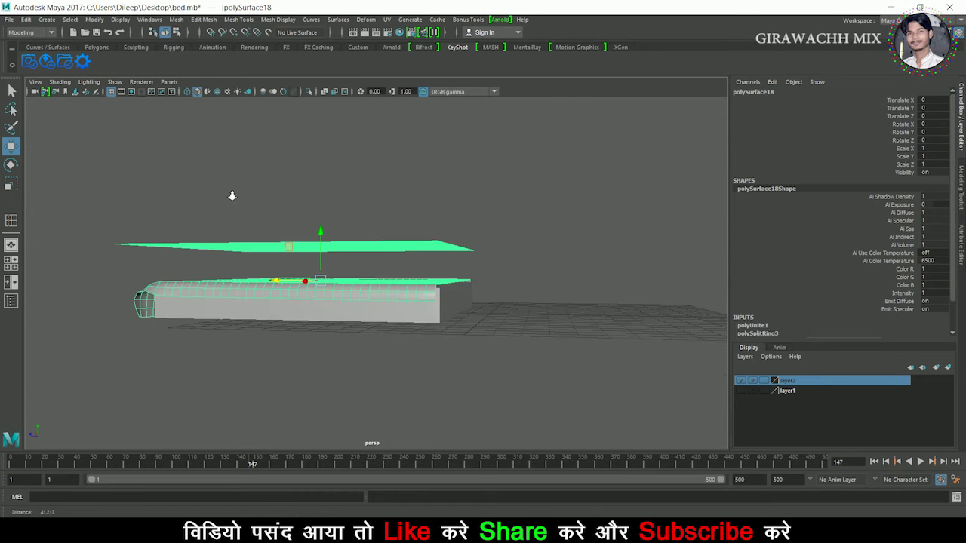
{"action": "right_click", "coordinate": [266, 249]}
{"action": "left_click", "coordinate": [261, 261]}
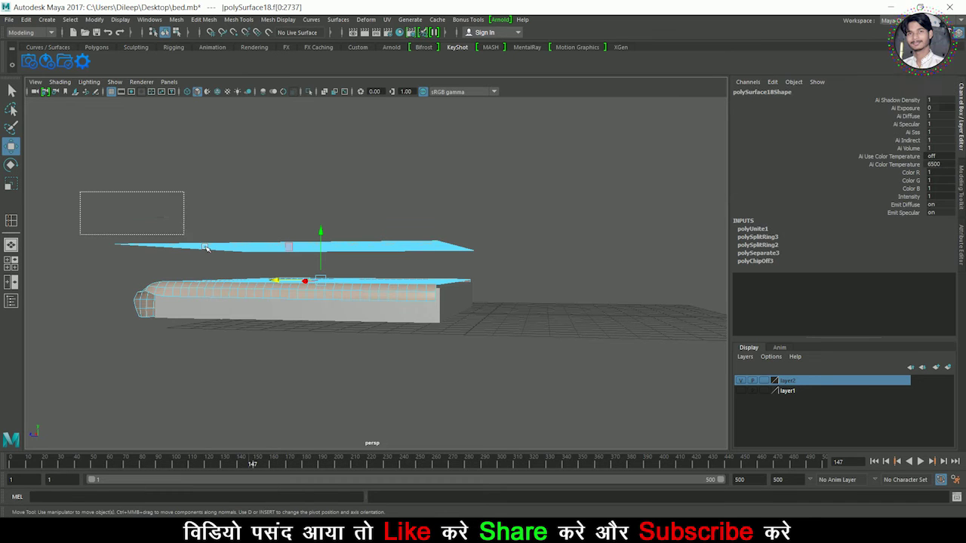
{"action": "mouse_move", "coordinate": [204, 246]}
{"action": "left_mouse_down"}
{"action": "mouse_move", "coordinate": [520, 270]}
{"action": "mouse_move", "coordinate": [435, 286]}
{"action": "left_mouse_up"}
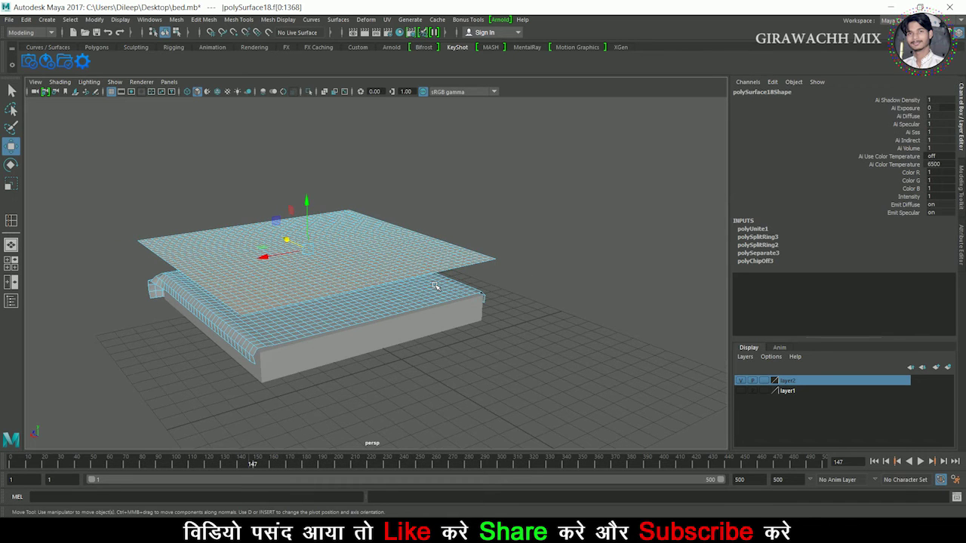
{"action": "key", "text": "Delete"}
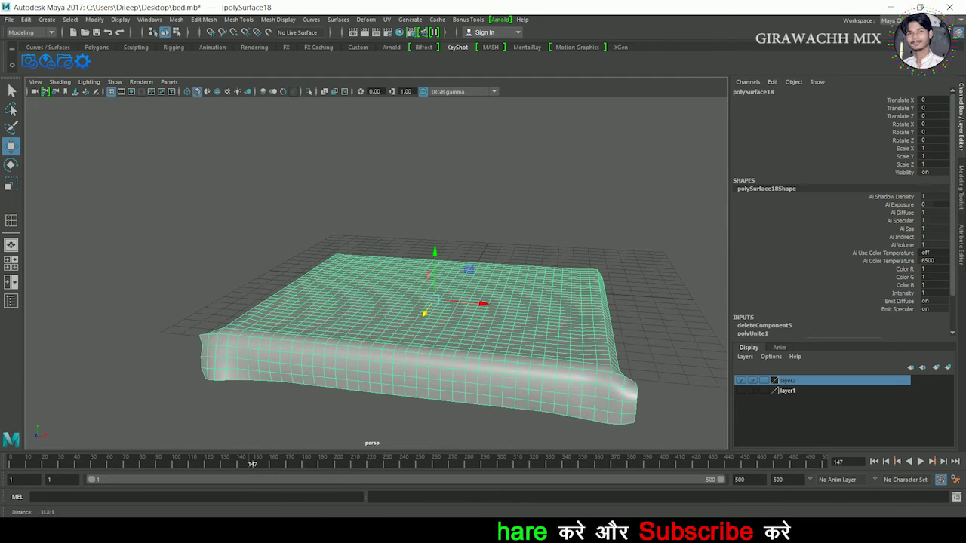
{"action": "left_click_drag", "start_coordinate": [276, 270], "coordinate": [649, 415], "text": "alt"}
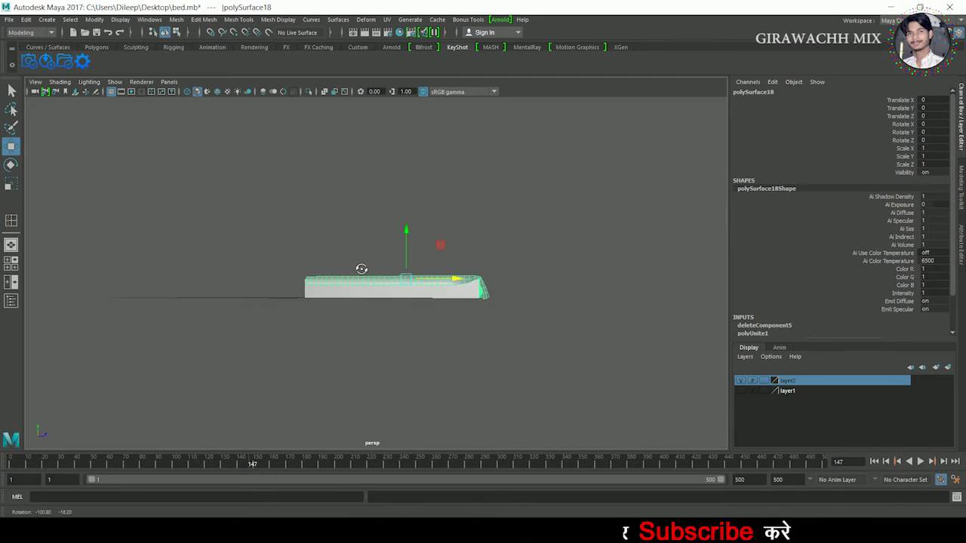
- Turn on layer1's visibility to bring back the headboard and base, then select the pillow
{"action": "left_click", "coordinate": [740, 391]}
{"action": "left_click_drag", "start_coordinate": [423, 317], "coordinate": [362, 234], "text": "alt"}
{"action": "right_click_drag", "start_coordinate": [363, 233], "coordinate": [519, 208]}
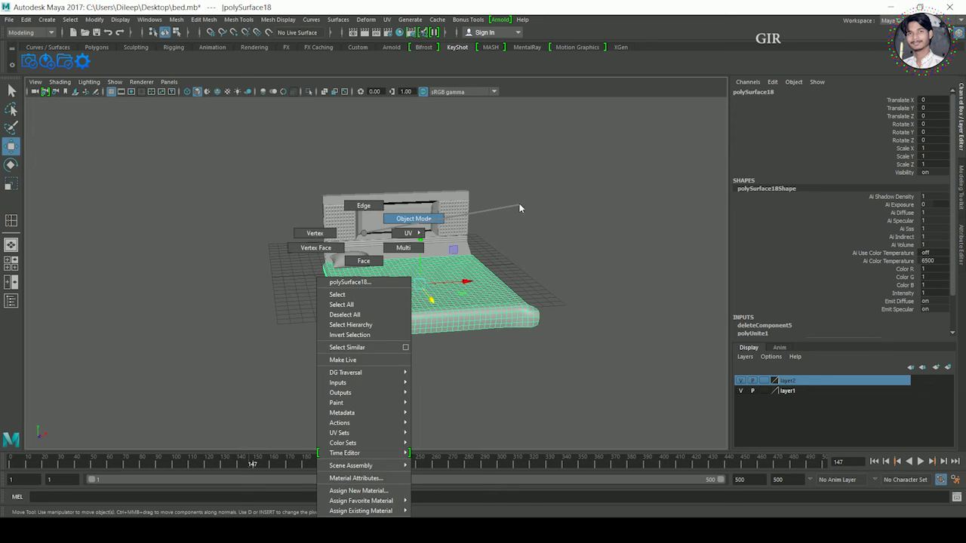
{"action": "left_click", "coordinate": [315, 274]}
{"action": "mouse_move", "coordinate": [315, 274]}
{"action": "left_mouse_down", "text": "alt"}
{"action": "mouse_move", "coordinate": [304, 316]}
{"action": "mouse_move", "coordinate": [226, 317]}
{"action": "mouse_move", "coordinate": [401, 309]}
{"action": "mouse_move", "coordinate": [380, 301]}
{"action": "mouse_move", "coordinate": [280, 341]}
{"action": "mouse_move", "coordinate": [224, 319]}
{"action": "left_mouse_up", "text": "alt"}
{"action": "left_click", "coordinate": [379, 301]}
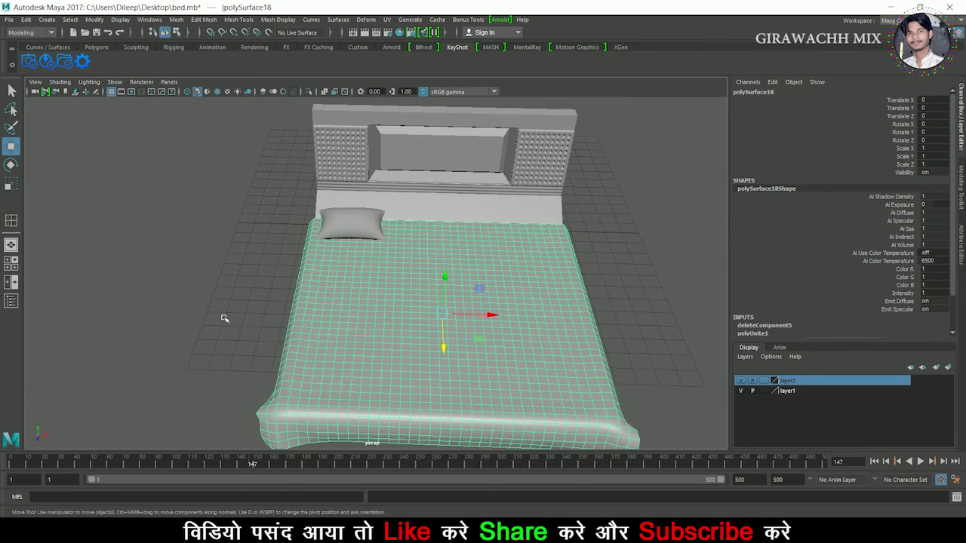
{"action": "left_click", "coordinate": [224, 319]}
{"action": "left_click", "coordinate": [356, 226]}
{"action": "key", "text": "space"}
{"action": "key", "text": "space"}
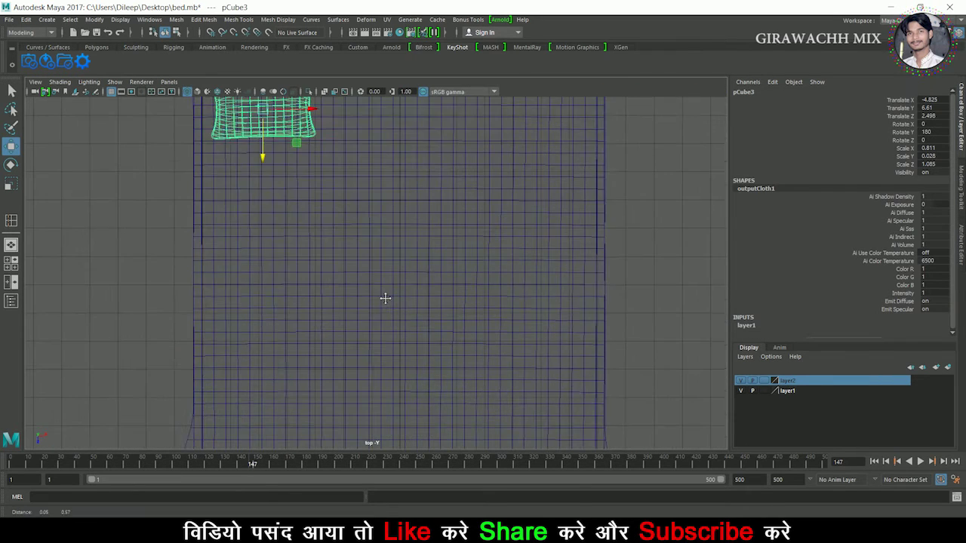
- Frame the bed and headboard in the top and perspective views
{"action": "middle_click_drag", "start_coordinate": [384, 298], "coordinate": [385, 320], "text": "alt"}
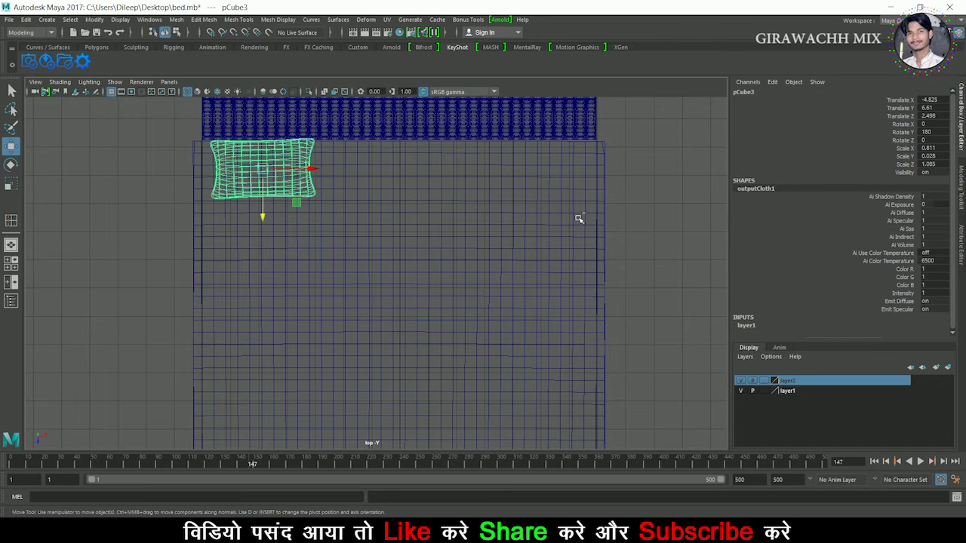
{"action": "key", "text": "ctrl+space"}
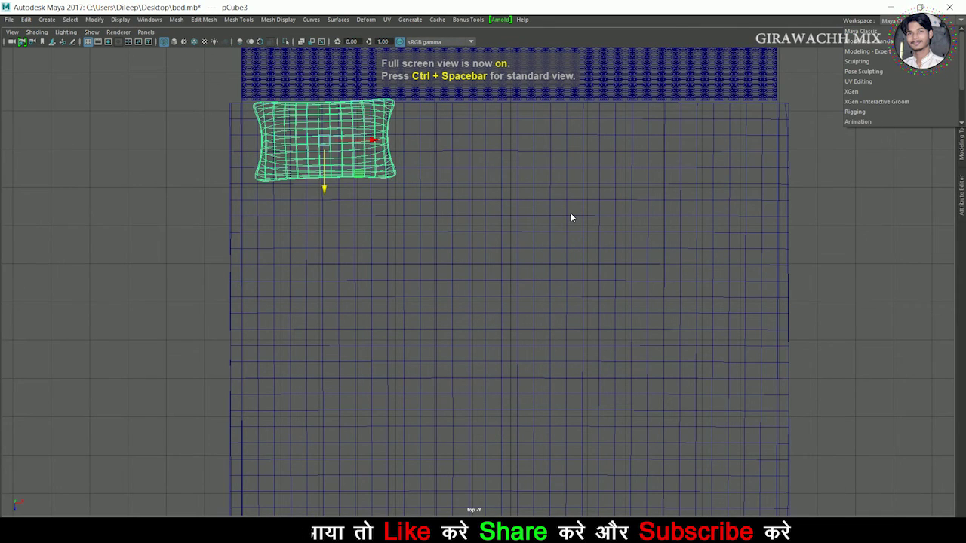
{"action": "key", "text": "ctrl+space"}
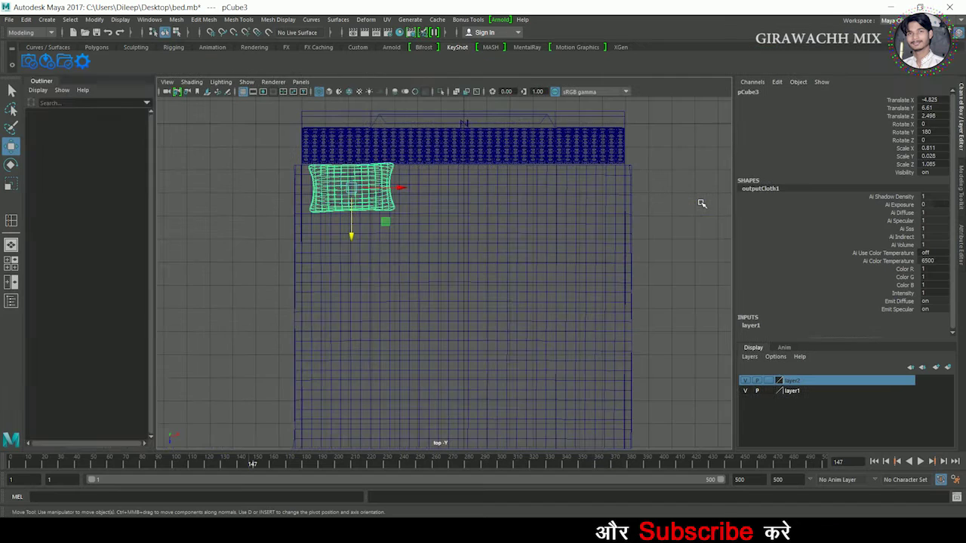
{"action": "key", "text": "space"}
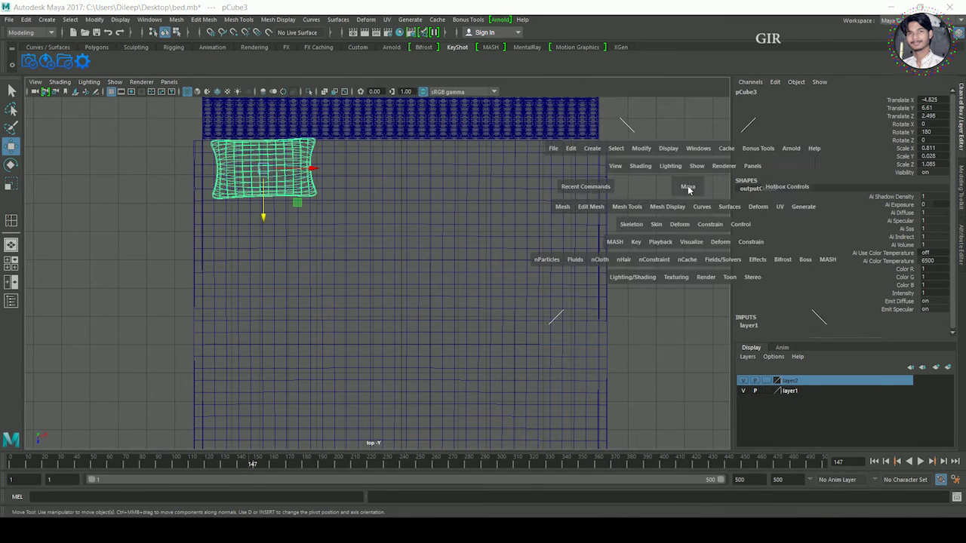
{"action": "key", "text": "space"}
{"action": "right_click_drag", "start_coordinate": [665, 196], "coordinate": [300, 231], "text": "alt"}
{"action": "mouse_move", "coordinate": [299, 231]}
{"action": "left_mouse_down", "text": "alt"}
{"action": "mouse_move", "coordinate": [559, 250]}
{"action": "mouse_move", "coordinate": [612, 227]}
{"action": "left_mouse_up", "text": "alt"}
{"action": "scroll", "coordinate": [558, 249], "scroll_direction": "up", "scroll_amount": 5}
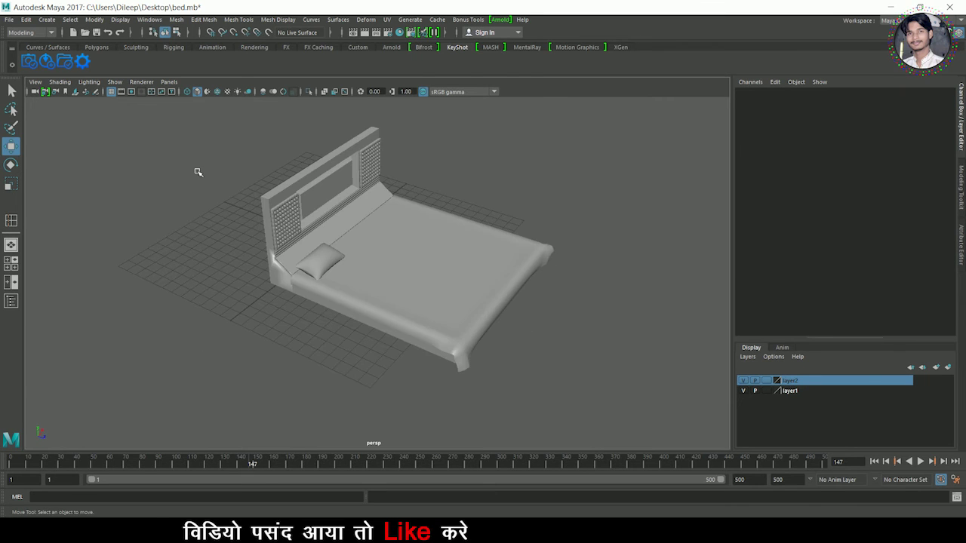
{"action": "key", "text": "space"}
{"action": "key", "text": "space"}
- Duplicate the pillow into pCube4 and pCube5 and line them up along X
{"action": "left_click", "coordinate": [257, 180]}
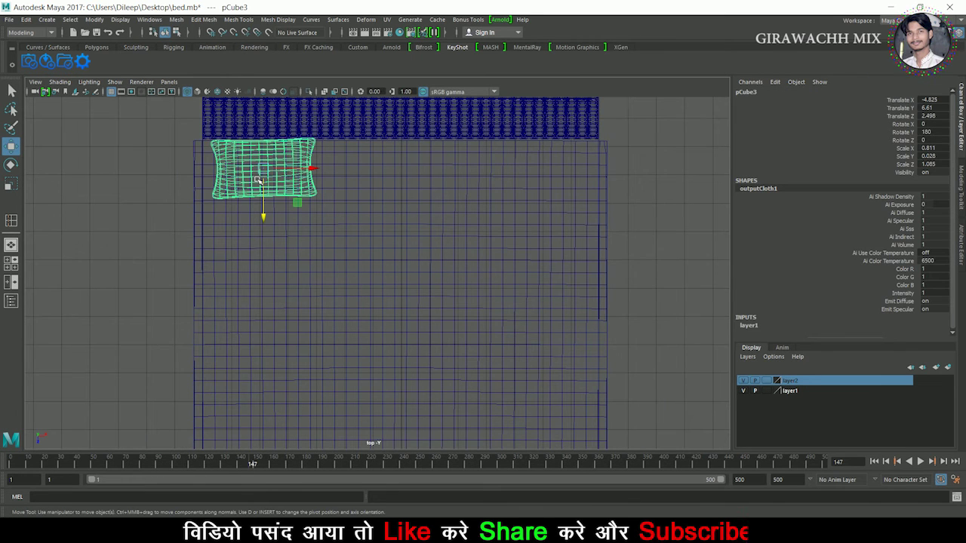
{"action": "scroll", "coordinate": [381, 218], "scroll_direction": "up", "scroll_amount": 2}
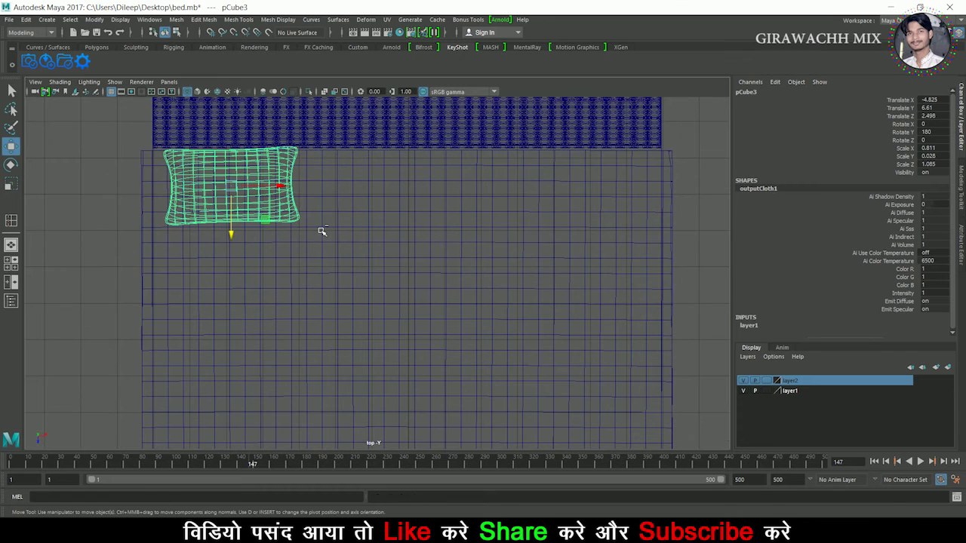
{"action": "mouse_move", "coordinate": [289, 195]}
{"action": "left_mouse_down"}
{"action": "mouse_move", "coordinate": [465, 197]}
{"action": "mouse_move", "coordinate": [571, 214]}
{"action": "left_mouse_up"}
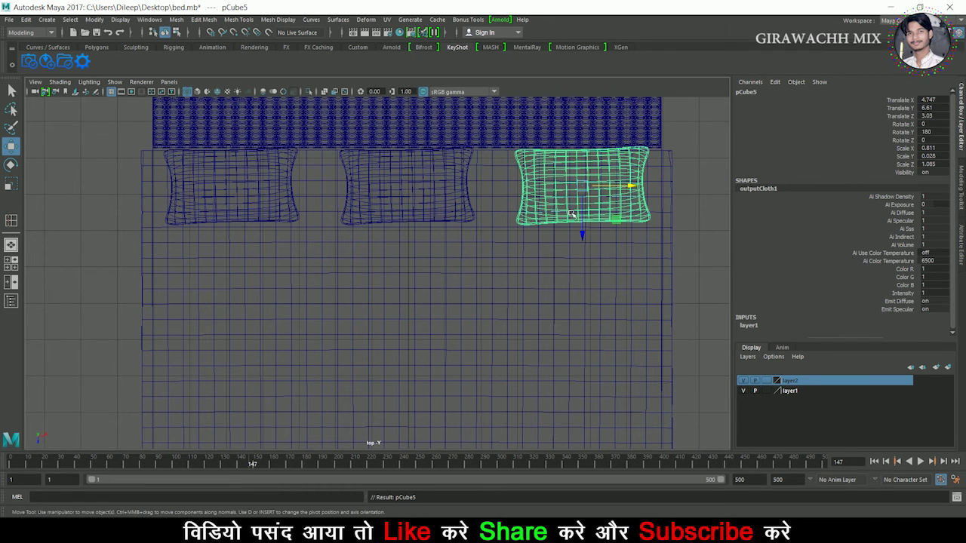
{"action": "key", "text": "space"}
{"action": "key", "text": "space"}
{"action": "left_click", "coordinate": [621, 201]}
- Turn on smooth mesh preview (3) for the draped mattress sheet
{"action": "mouse_move", "coordinate": [621, 201]}
{"action": "left_mouse_down", "text": "alt"}
{"action": "mouse_move", "coordinate": [591, 244]}
{"action": "mouse_move", "coordinate": [309, 279]}
{"action": "mouse_move", "coordinate": [355, 314]}
{"action": "mouse_move", "coordinate": [339, 276]}
{"action": "mouse_move", "coordinate": [444, 272]}
{"action": "mouse_move", "coordinate": [299, 268]}
{"action": "mouse_move", "coordinate": [575, 287]}
{"action": "mouse_move", "coordinate": [448, 280]}
{"action": "left_mouse_up", "text": "alt"}
{"action": "scroll", "coordinate": [363, 291], "scroll_direction": "up", "scroll_amount": 3}
{"action": "left_click", "coordinate": [449, 245]}
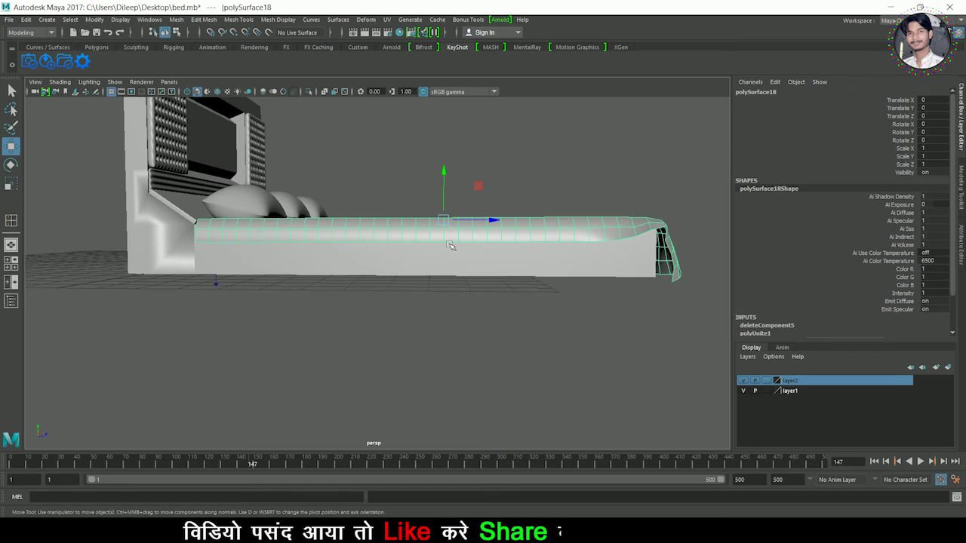
{"action": "key", "text": "3"}
{"action": "left_click", "coordinate": [550, 344]}
{"action": "mouse_move", "coordinate": [550, 344]}
{"action": "left_mouse_down", "text": "alt"}
{"action": "mouse_move", "coordinate": [403, 345]}
{"action": "mouse_move", "coordinate": [627, 335]}
{"action": "mouse_move", "coordinate": [503, 308]}
{"action": "mouse_move", "coordinate": [445, 257]}
{"action": "mouse_move", "coordinate": [459, 298]}
{"action": "mouse_move", "coordinate": [451, 295]}
{"action": "mouse_move", "coordinate": [565, 322]}
{"action": "mouse_move", "coordinate": [276, 322]}
{"action": "mouse_move", "coordinate": [355, 315]}
{"action": "mouse_move", "coordinate": [500, 327]}
{"action": "mouse_move", "coordinate": [368, 317]}
{"action": "mouse_move", "coordinate": [267, 334]}
{"action": "mouse_move", "coordinate": [337, 270]}
{"action": "left_mouse_up", "text": "alt"}
{"action": "left_click", "coordinate": [445, 256]}
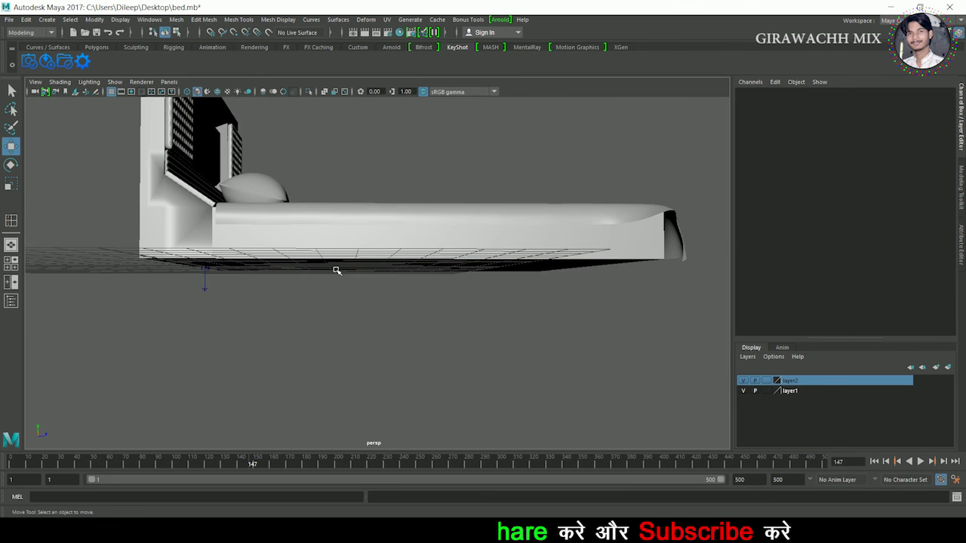
- Nudge the sheet polySurface18 toward the headboard to Translate Z -0.042
{"action": "left_click", "coordinate": [335, 223]}
{"action": "middle_click_drag", "start_coordinate": [494, 236], "coordinate": [490, 236]}
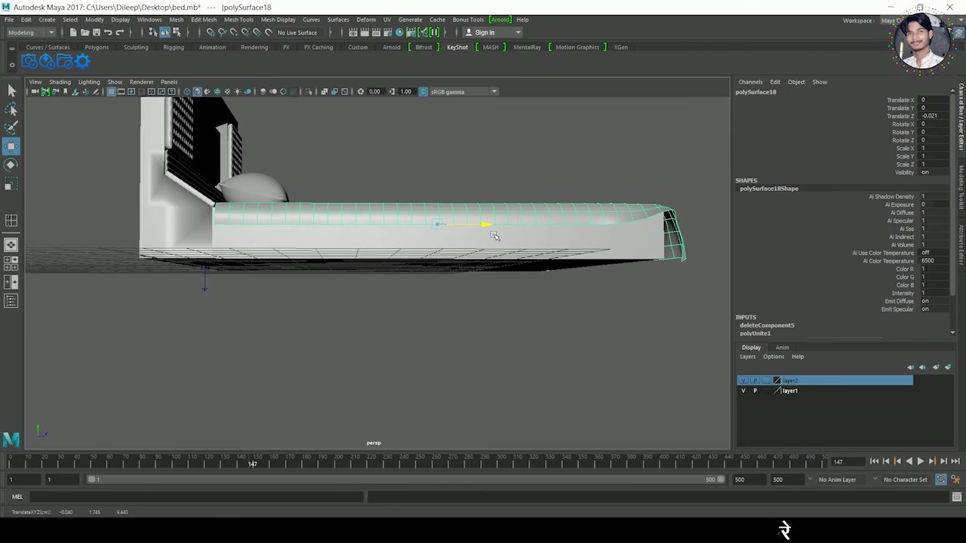
{"action": "mouse_move", "coordinate": [493, 236]}
{"action": "left_mouse_down", "text": "alt"}
{"action": "mouse_move", "coordinate": [491, 334]}
{"action": "mouse_move", "coordinate": [429, 339]}
{"action": "mouse_move", "coordinate": [513, 364]}
{"action": "mouse_move", "coordinate": [468, 335]}
{"action": "mouse_move", "coordinate": [369, 334]}
{"action": "mouse_move", "coordinate": [402, 290]}
{"action": "left_mouse_up", "text": "alt"}
{"action": "left_click", "coordinate": [513, 365]}
{"action": "mouse_move", "coordinate": [403, 289]}
{"action": "right_mouse_down", "text": "alt"}
{"action": "mouse_move", "coordinate": [347, 339]}
{"action": "mouse_move", "coordinate": [428, 347]}
{"action": "right_mouse_up", "text": "alt"}
{"action": "mouse_move", "coordinate": [428, 346]}
{"action": "left_mouse_down", "text": "alt"}
{"action": "mouse_move", "coordinate": [578, 355]}
{"action": "mouse_move", "coordinate": [358, 347]}
{"action": "left_mouse_up", "text": "alt"}
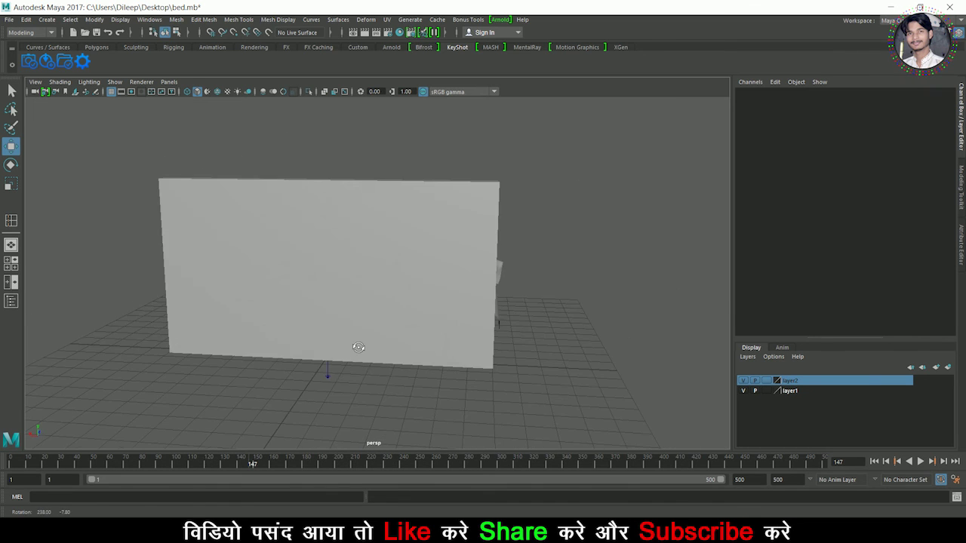